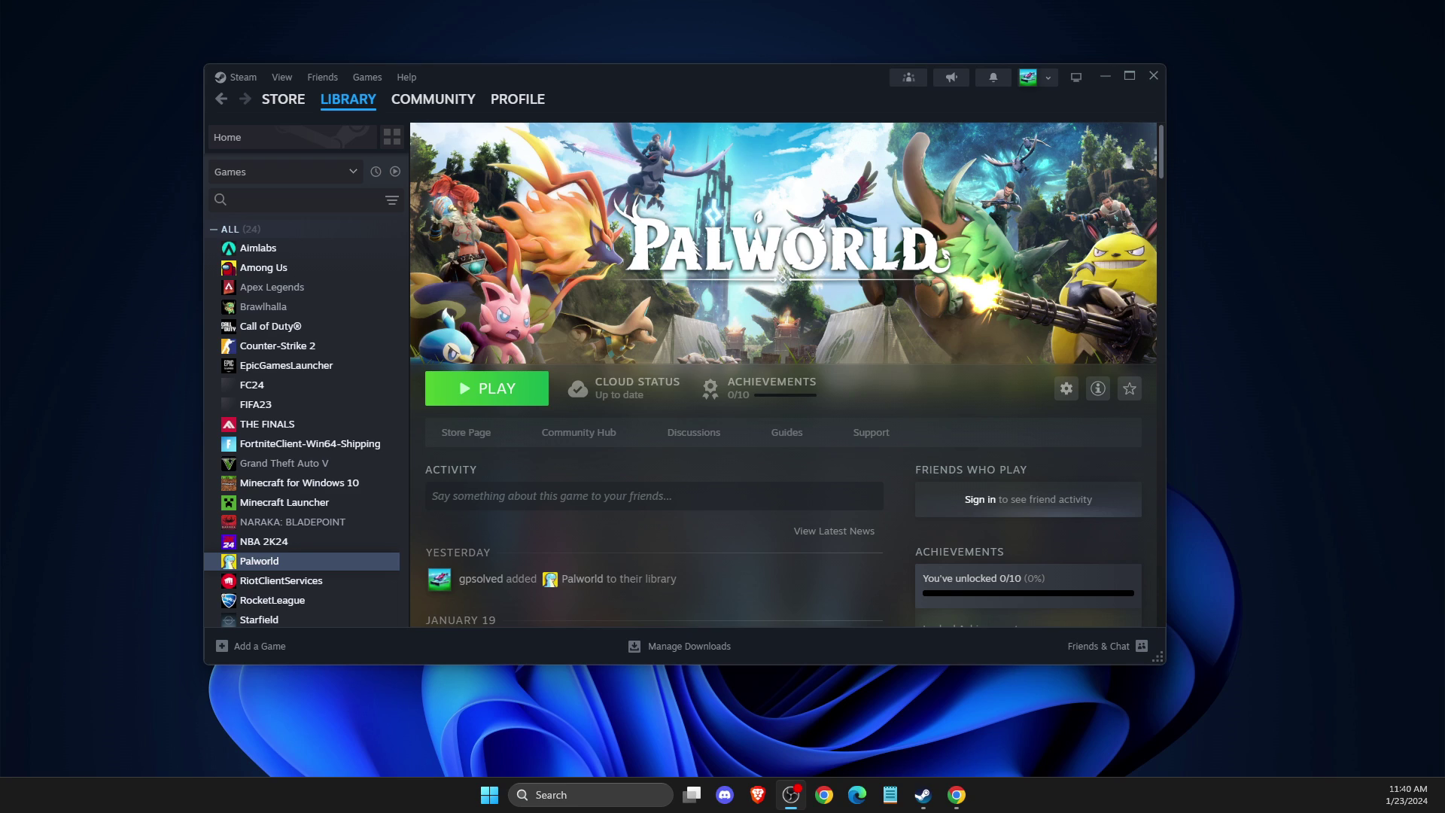
# Step: Run a Windows Update check in Settings and confirm the PC is up to date
pyautogui.click(576, 794)
pyautogui.write('settings')
pyautogui.click(554, 336)
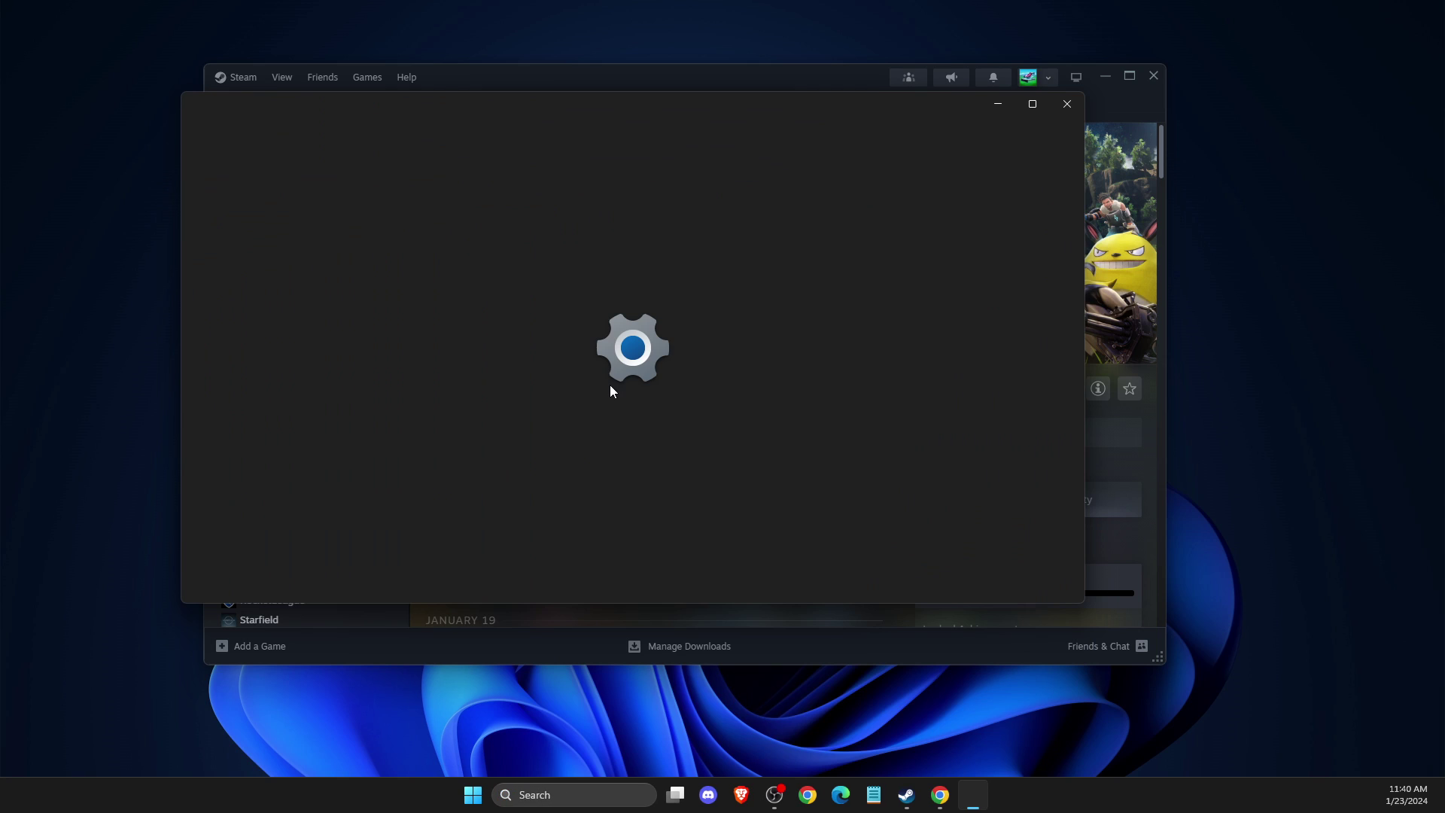
pyautogui.click(282, 583)
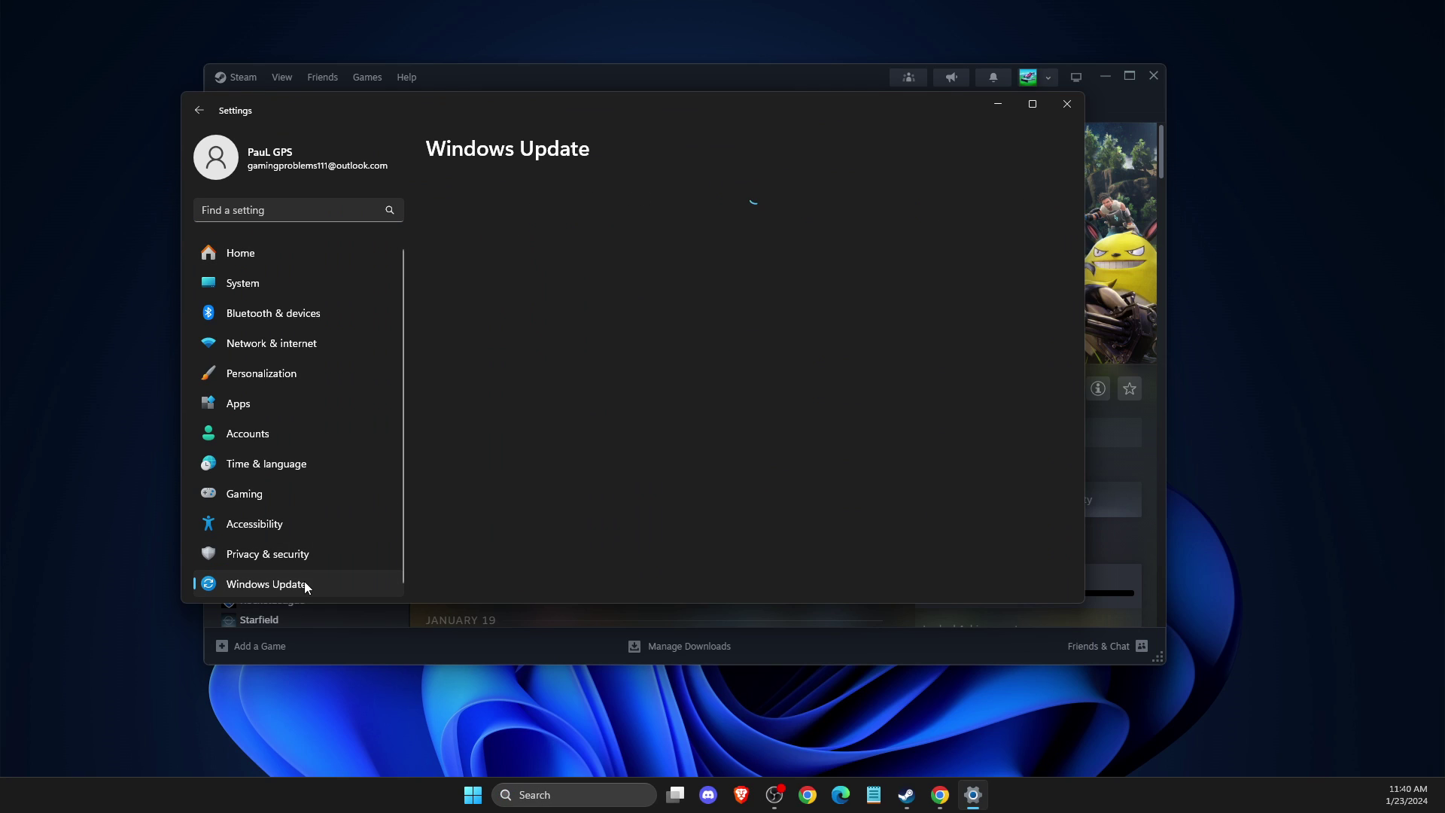
pyautogui.click(990, 226)
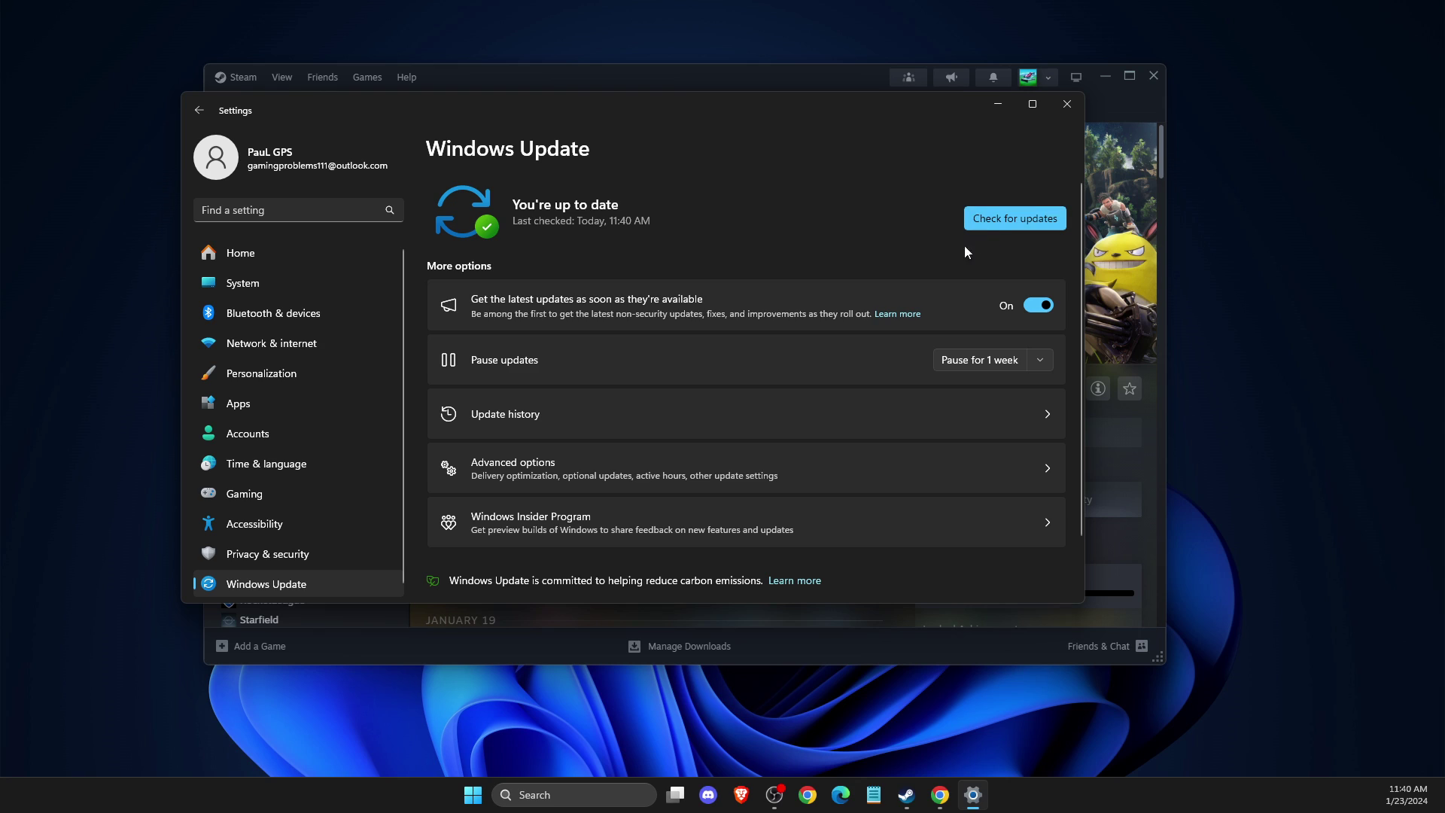
pyautogui.click(565, 795)
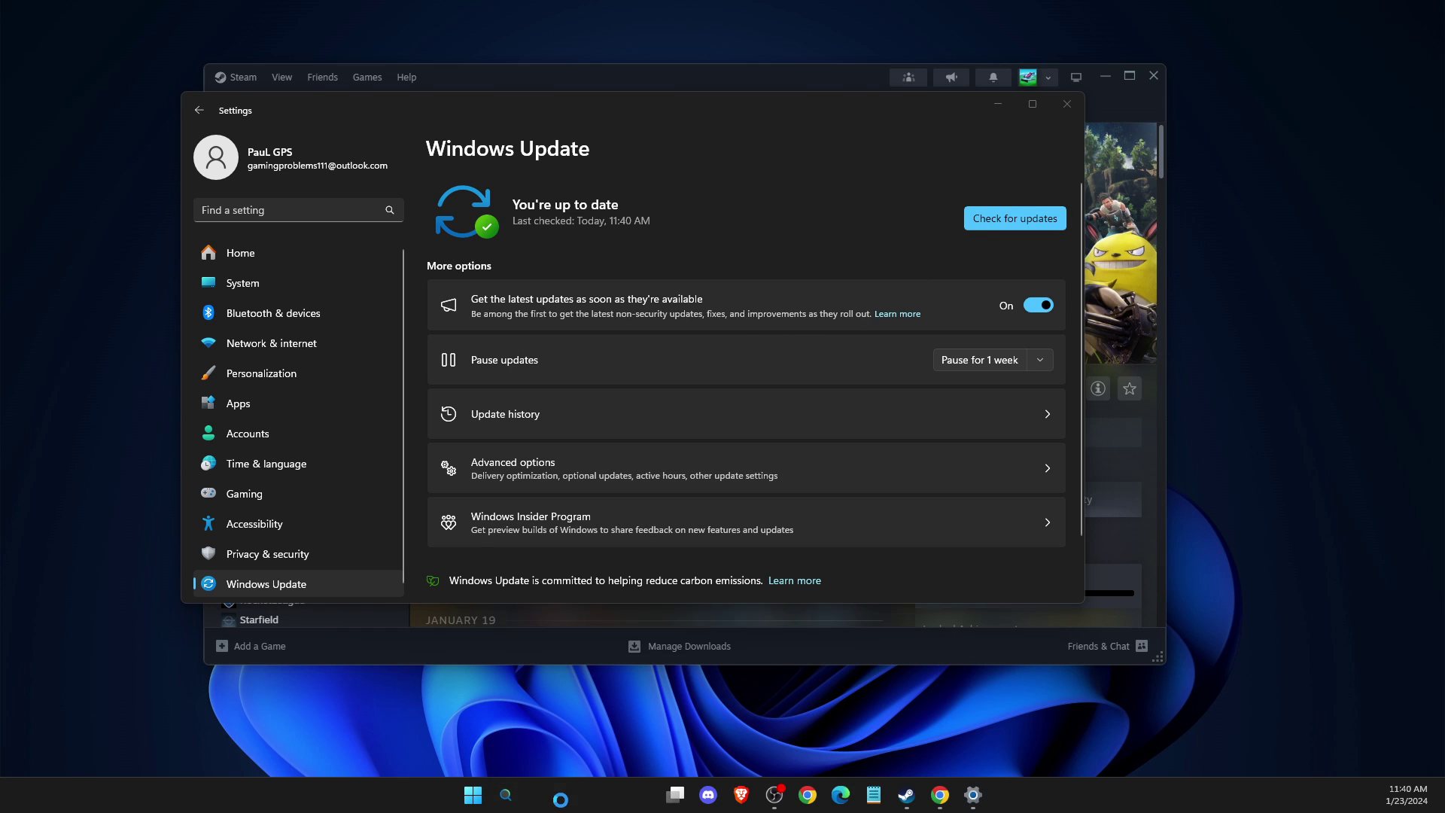
pyautogui.write('GEF')
# Step: Confirm in GeForce Experience that the latest NVIDIA Studio Driver is installed, then close it
pyautogui.click(663, 340)
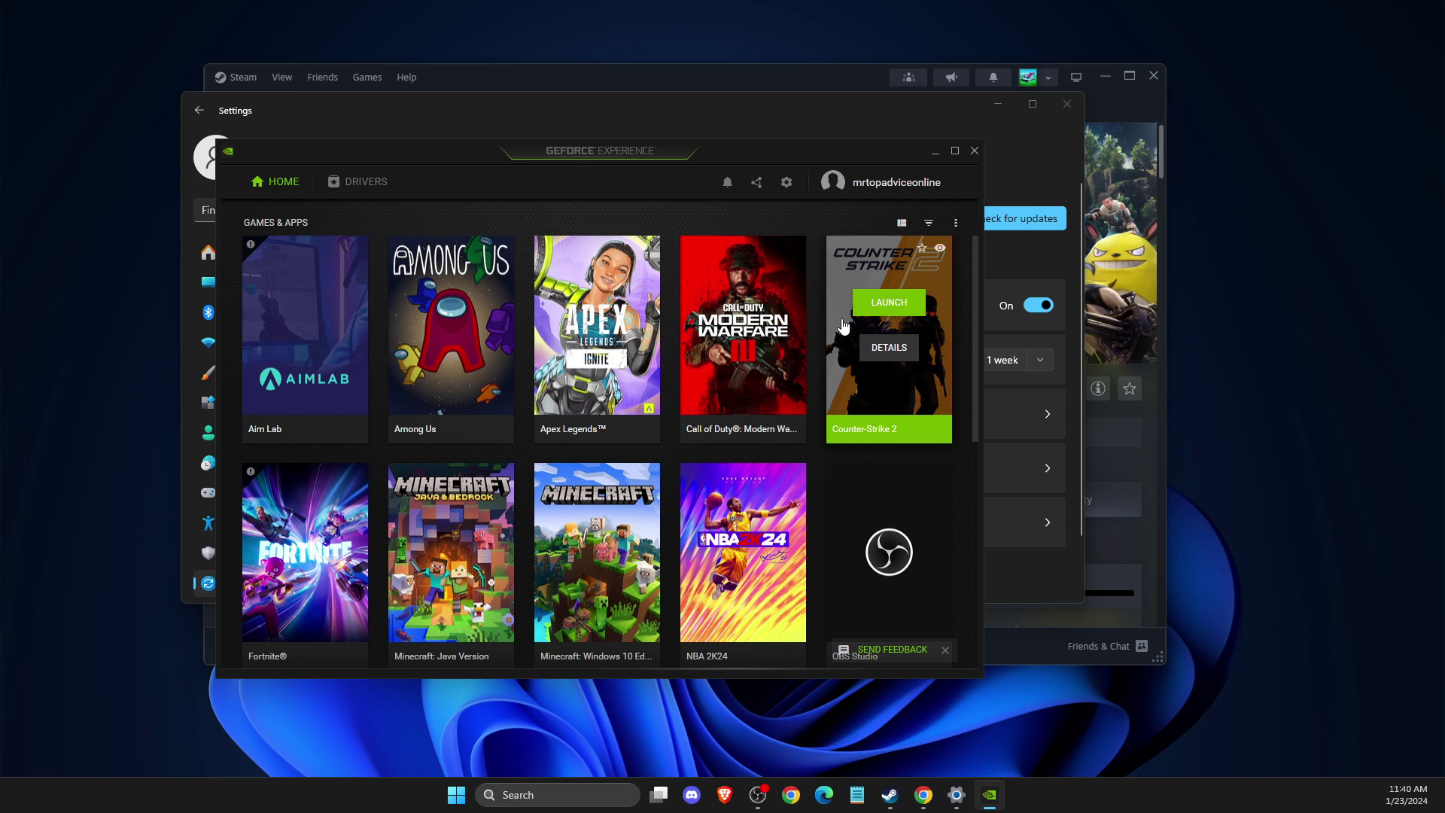
pyautogui.click(359, 184)
pyautogui.click(858, 225)
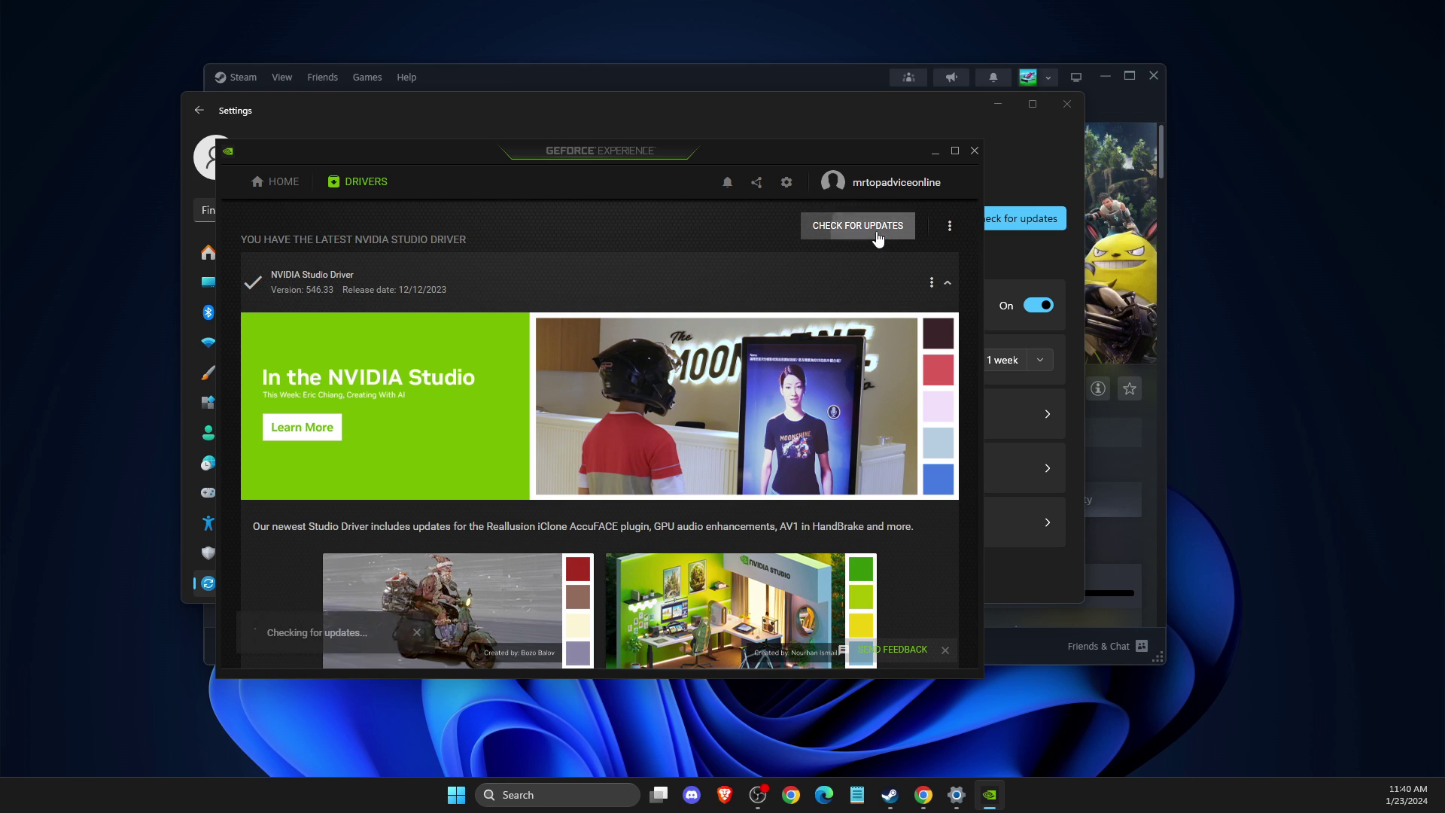
pyautogui.click(974, 152)
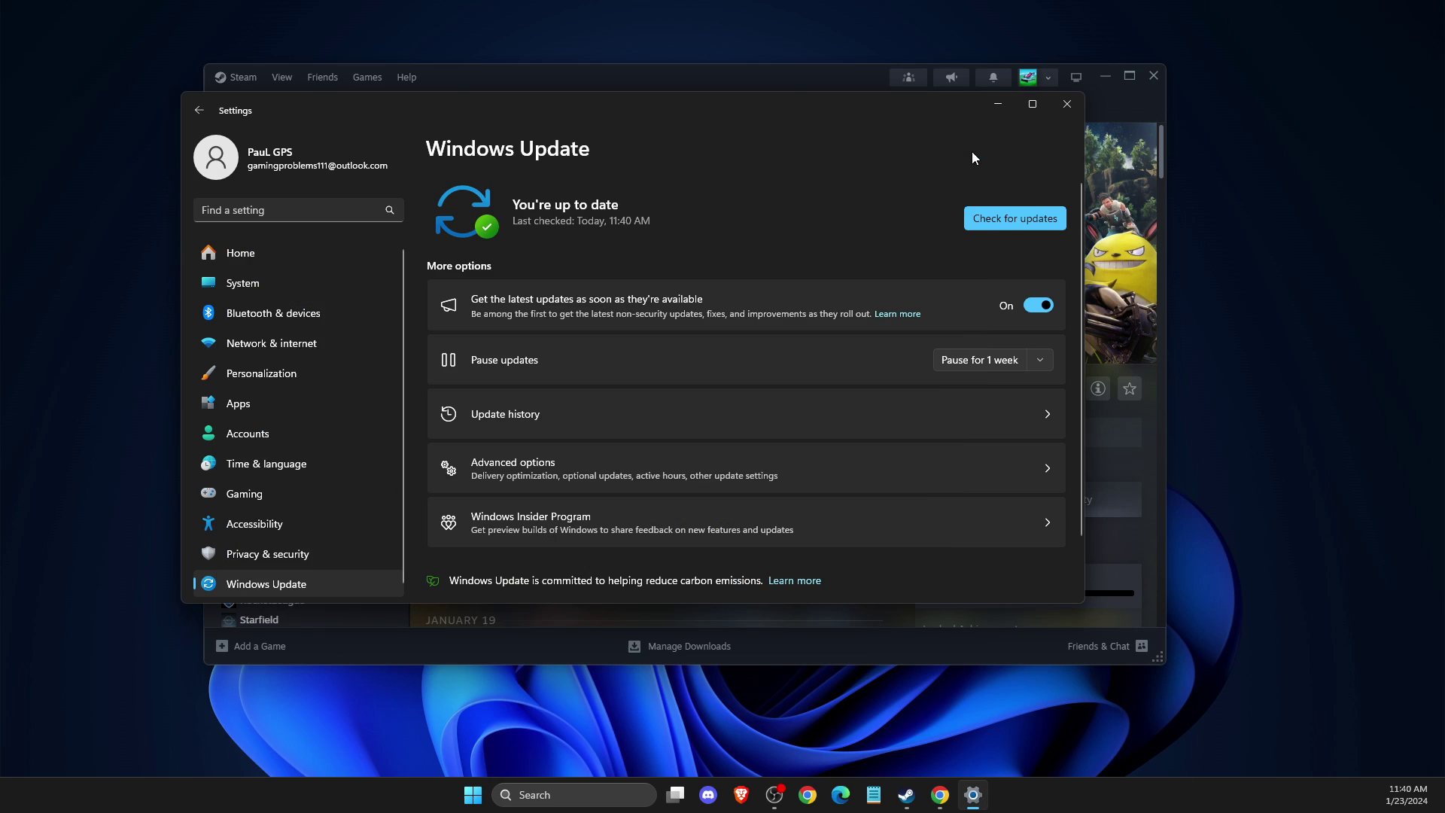
# Step: Close Settings and verify Palworld's game files from its Installed Files properties
pyautogui.click(1068, 106)
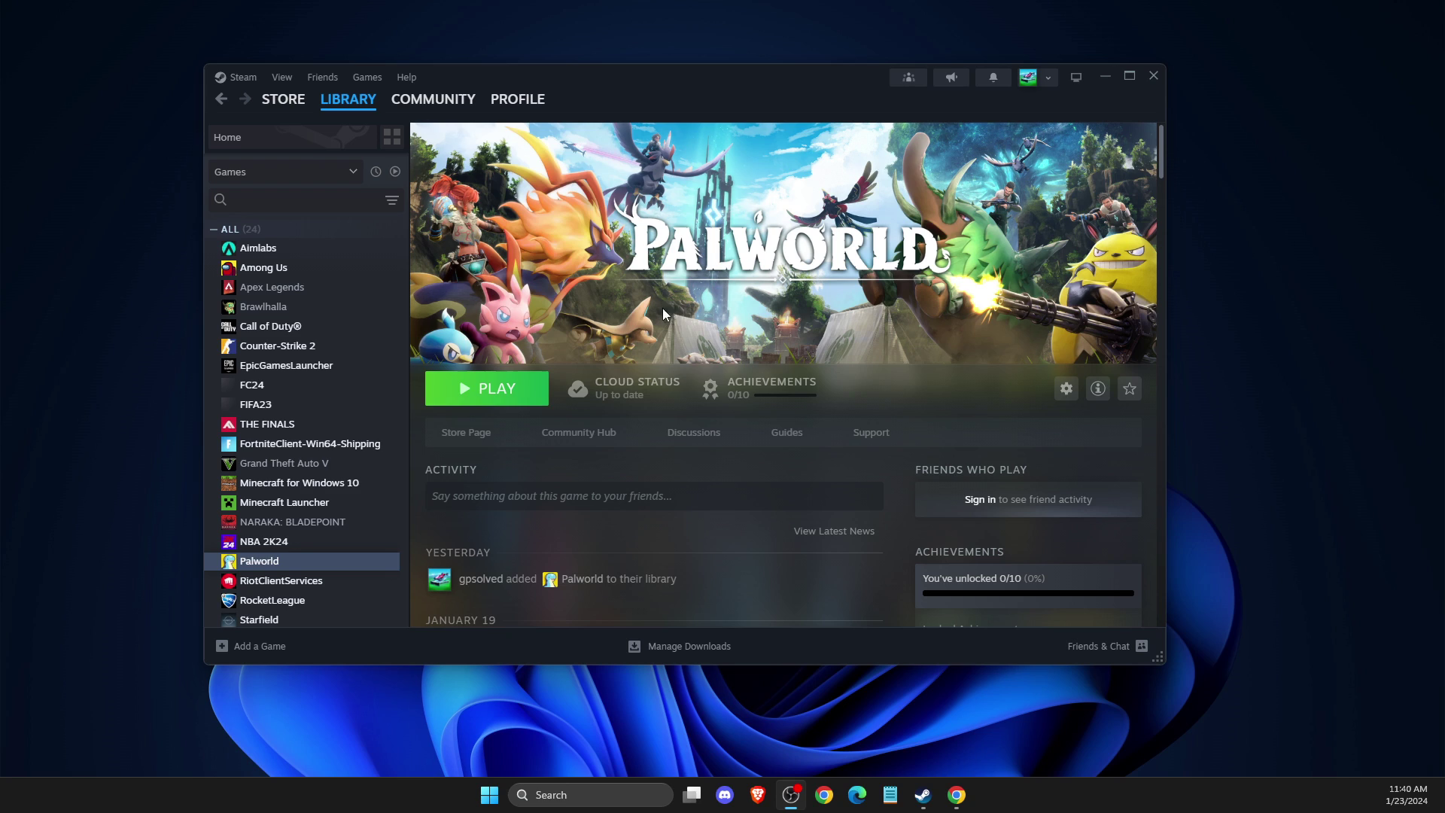
pyautogui.rightClick(275, 564)
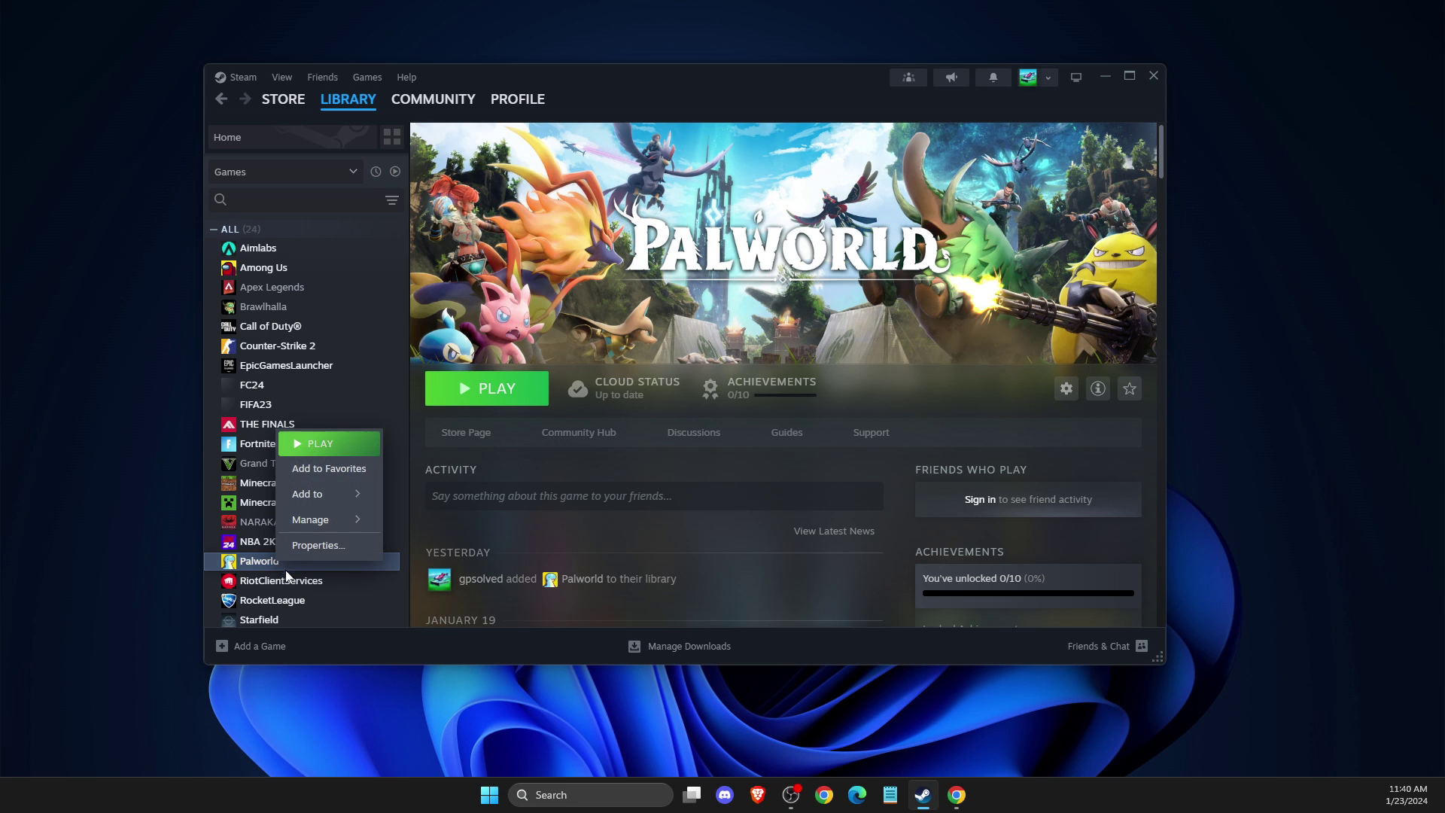
pyautogui.click(299, 546)
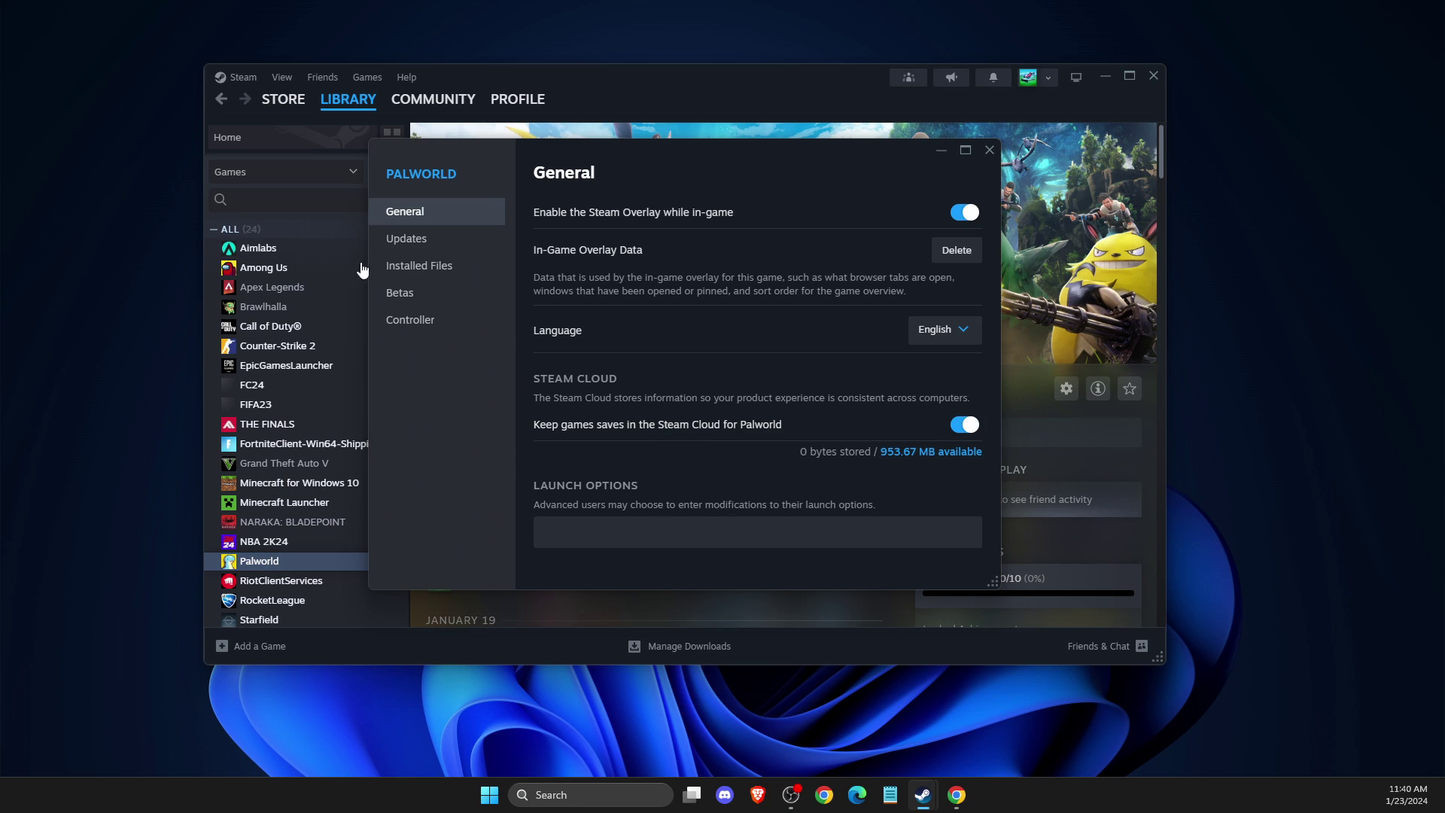
pyautogui.click(397, 272)
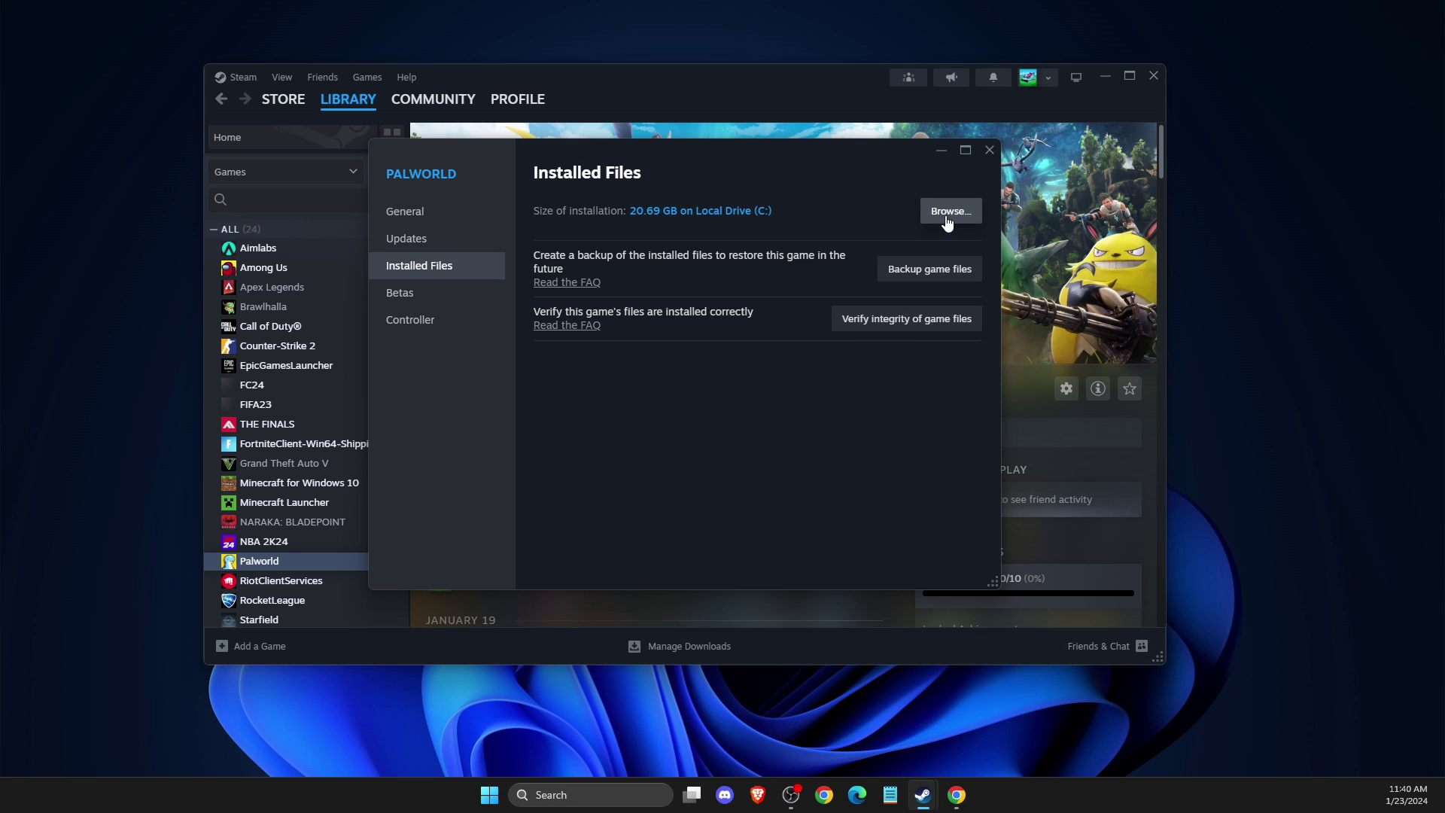
pyautogui.click(888, 329)
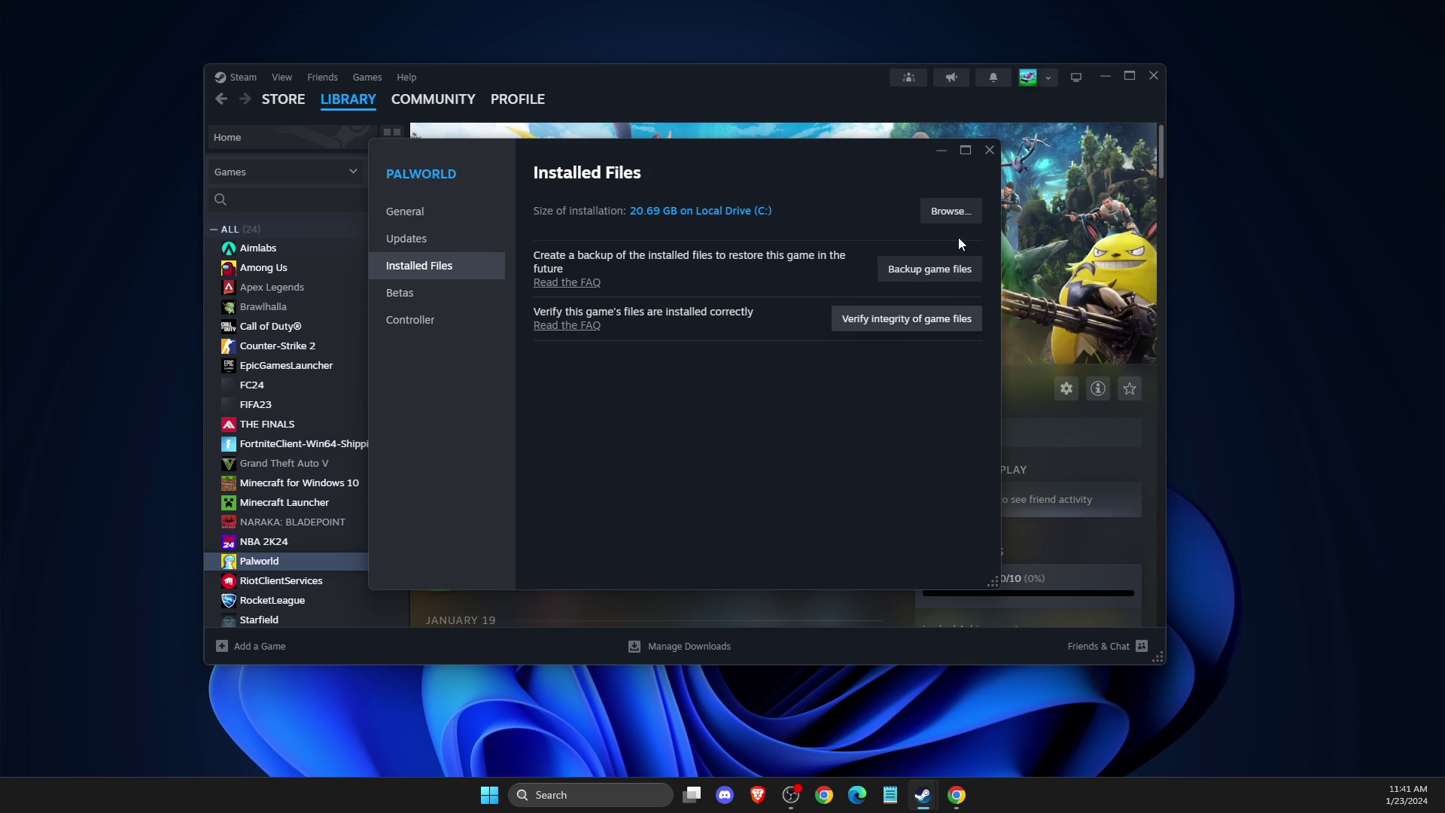
# Step: Browse to Palworld > Pal > Binaries > Win64 and select Palworld-Win64-Shipping.exe
pyautogui.click(951, 213)
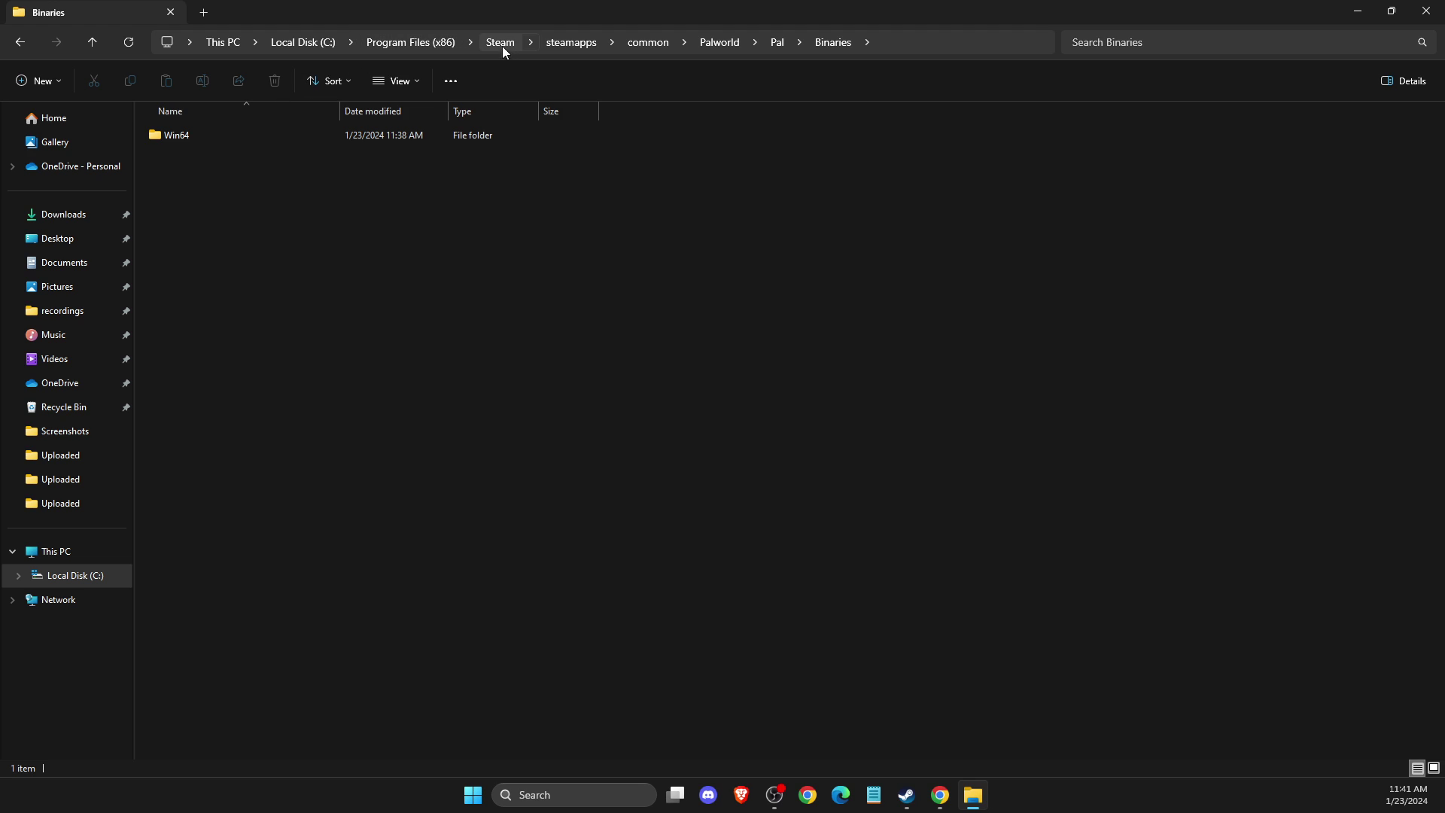
pyautogui.click(706, 42)
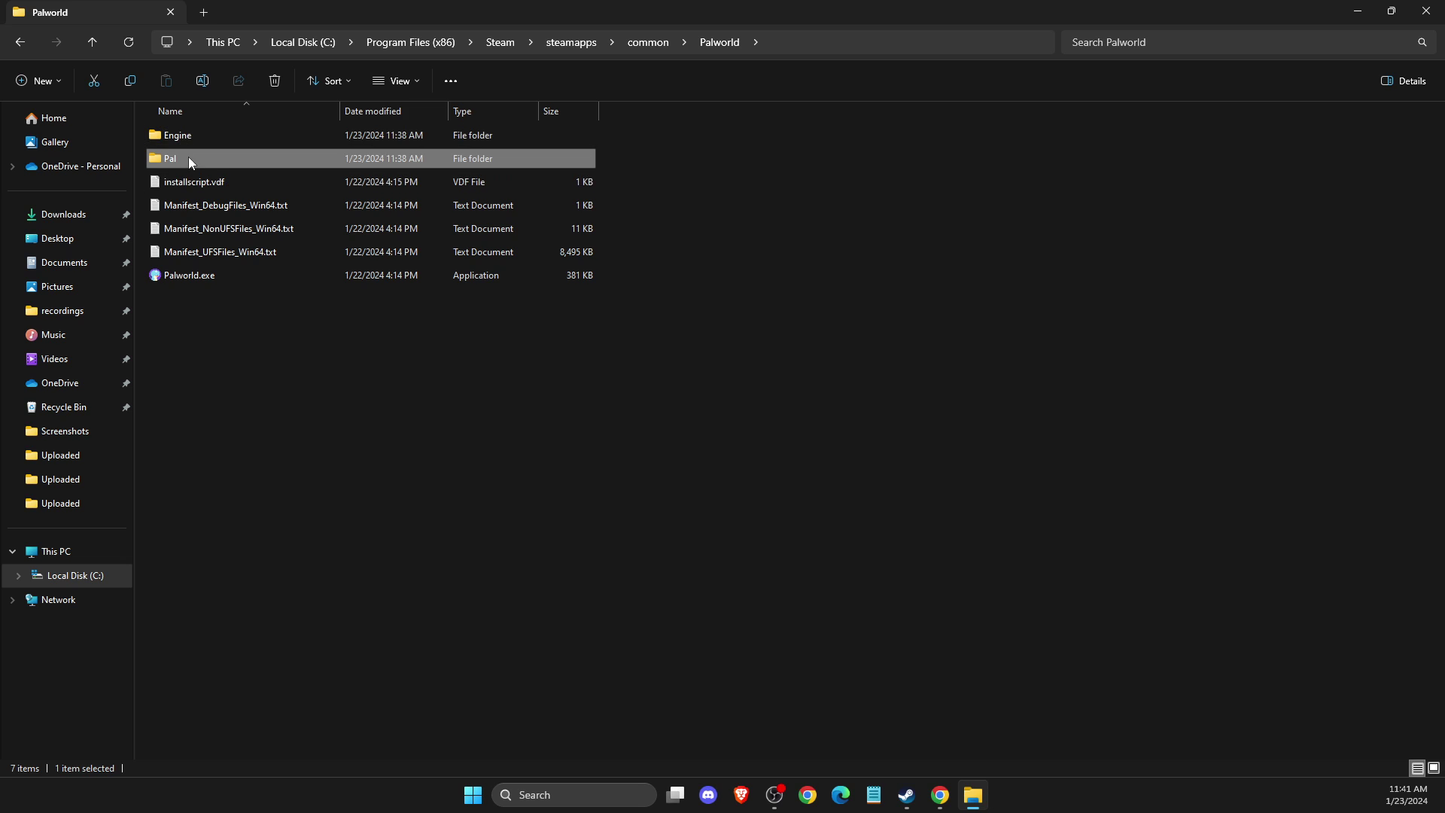
pyautogui.doubleClick(185, 161)
pyautogui.doubleClick(204, 139)
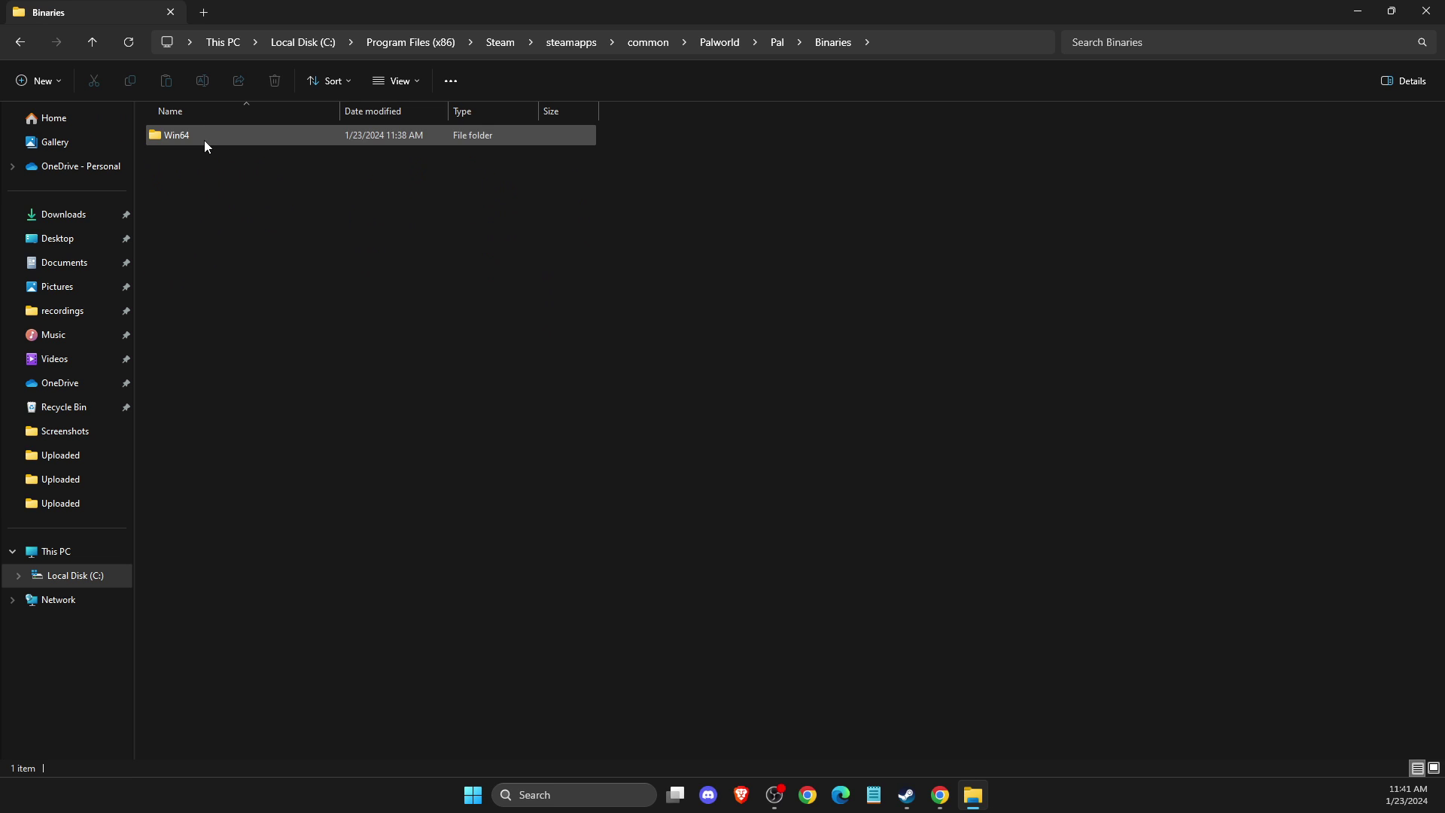
pyautogui.click(200, 135)
pyautogui.doubleClick(199, 136)
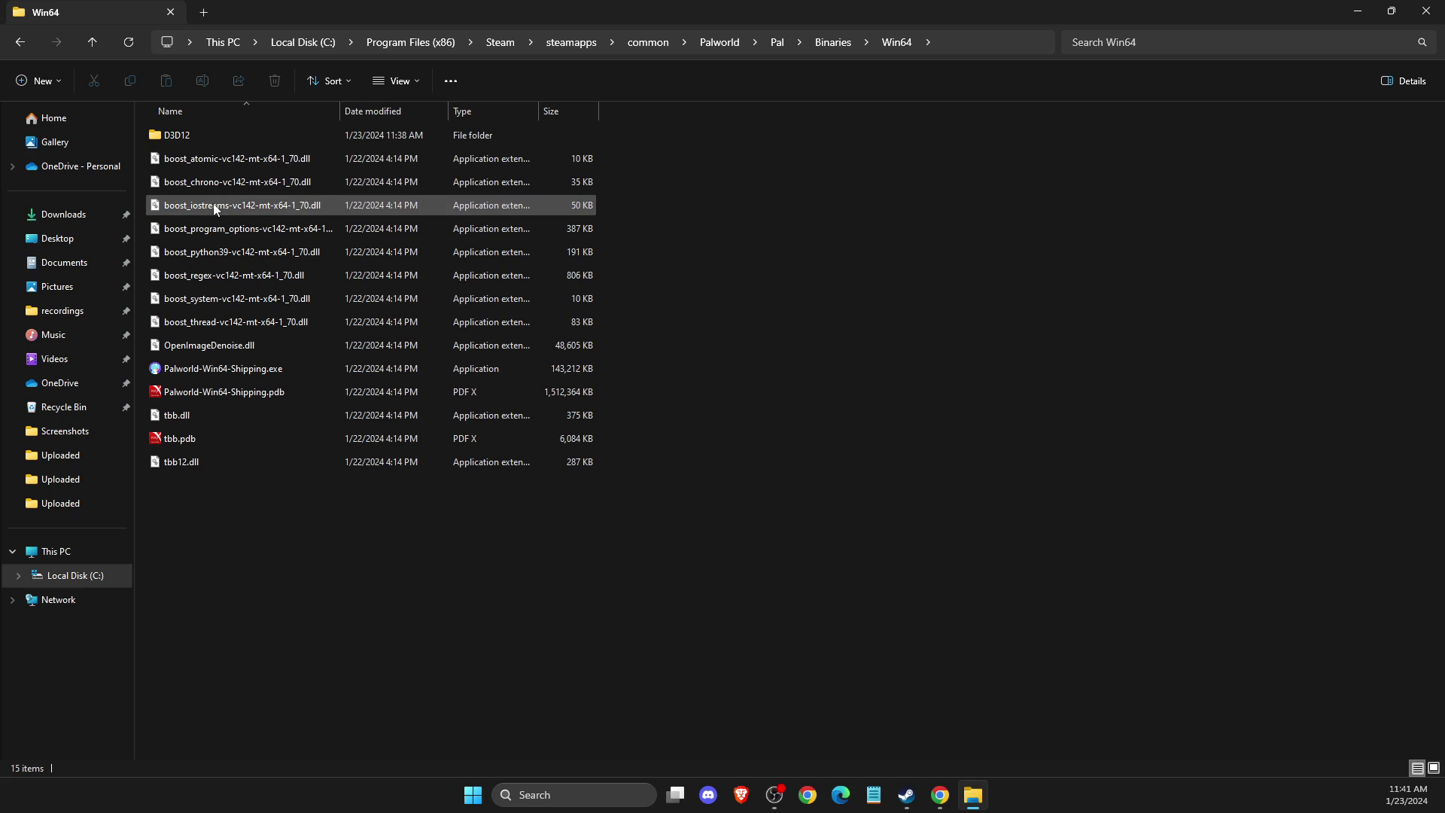
pyautogui.click(192, 370)
# Step: Enable 'Run this program as an administrator' in Palworld-Win64-Shipping.exe's Compatibility settings
pyautogui.rightClick(192, 370)
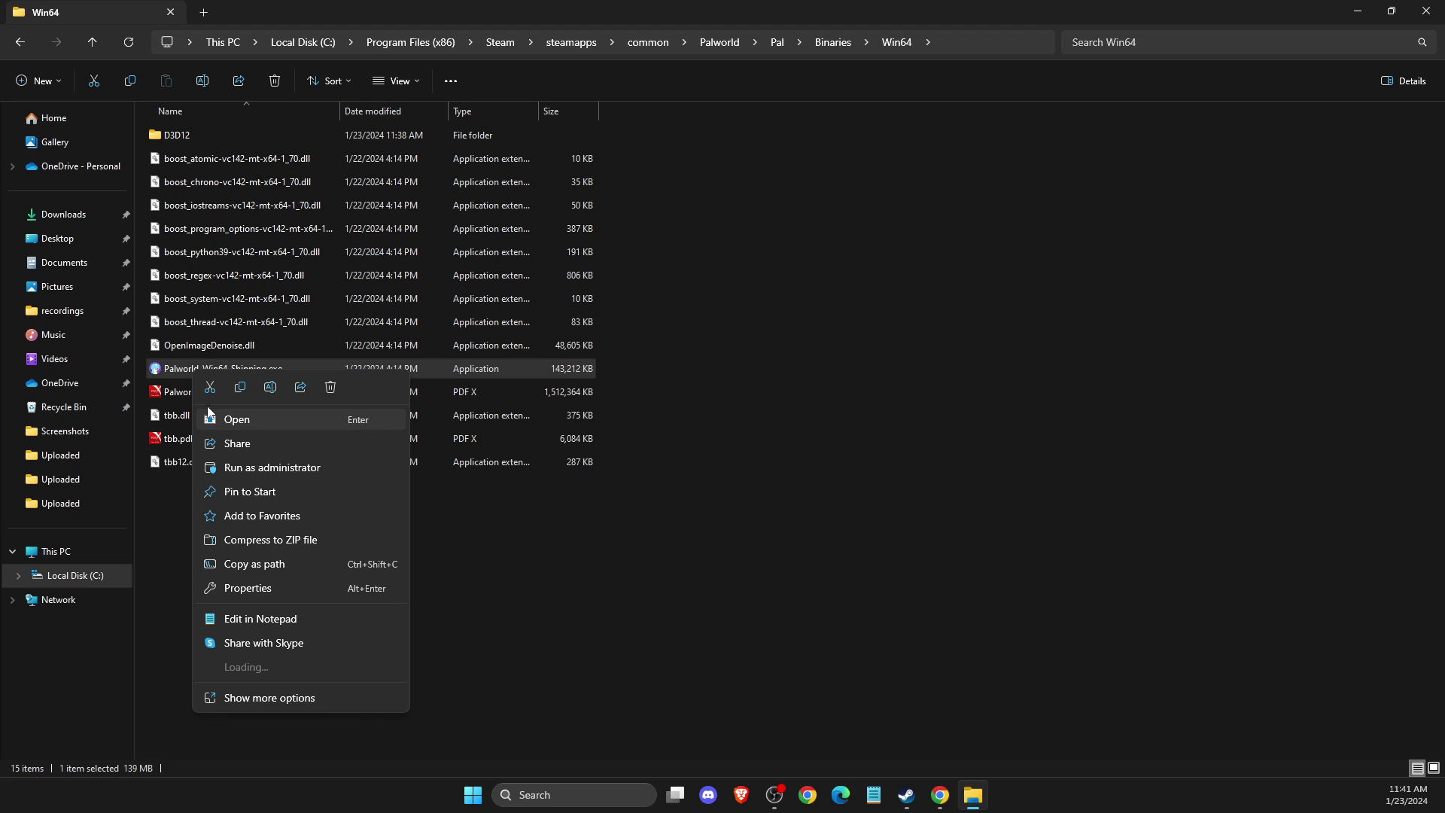
pyautogui.click(271, 588)
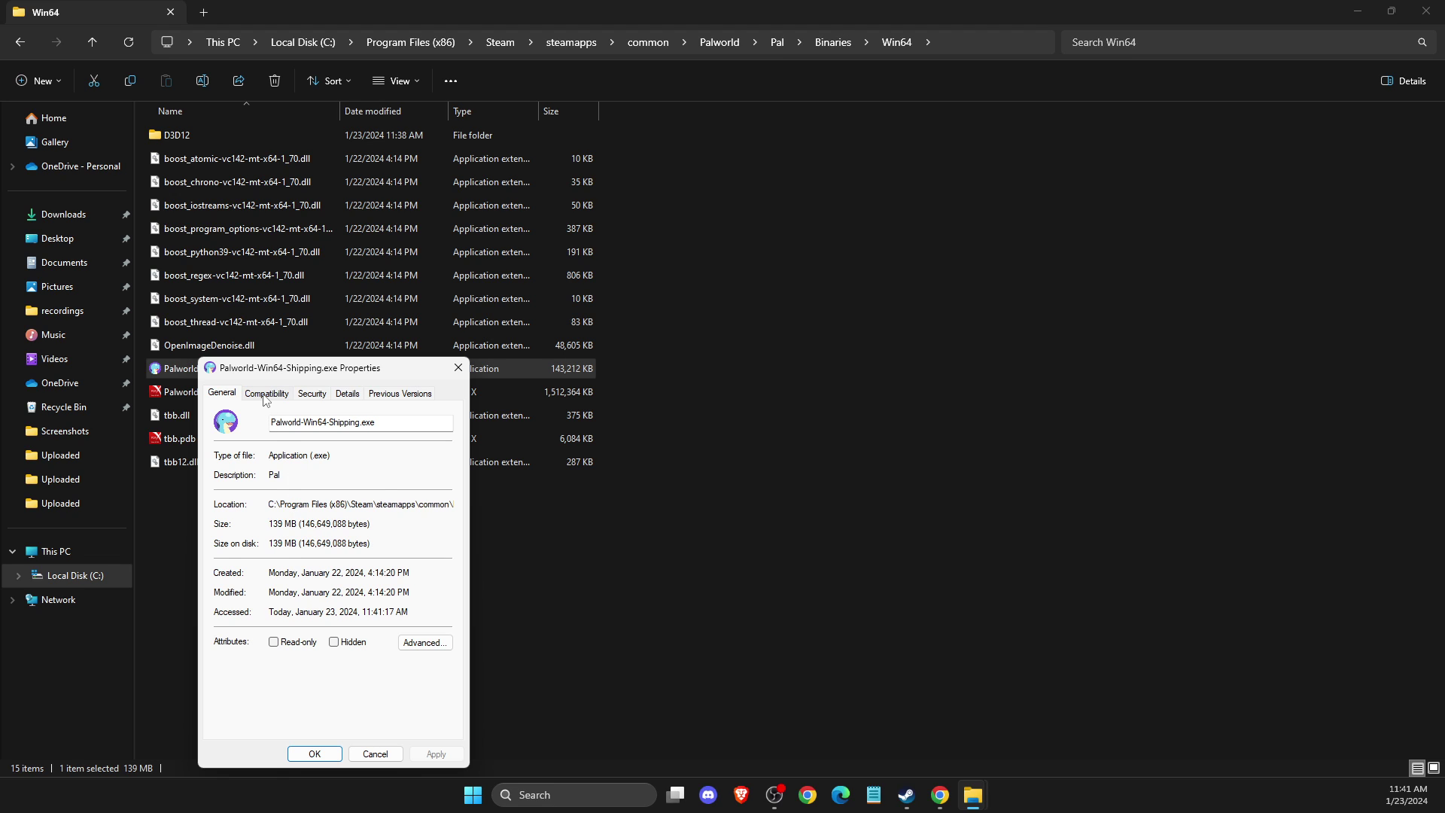
pyautogui.click(268, 393)
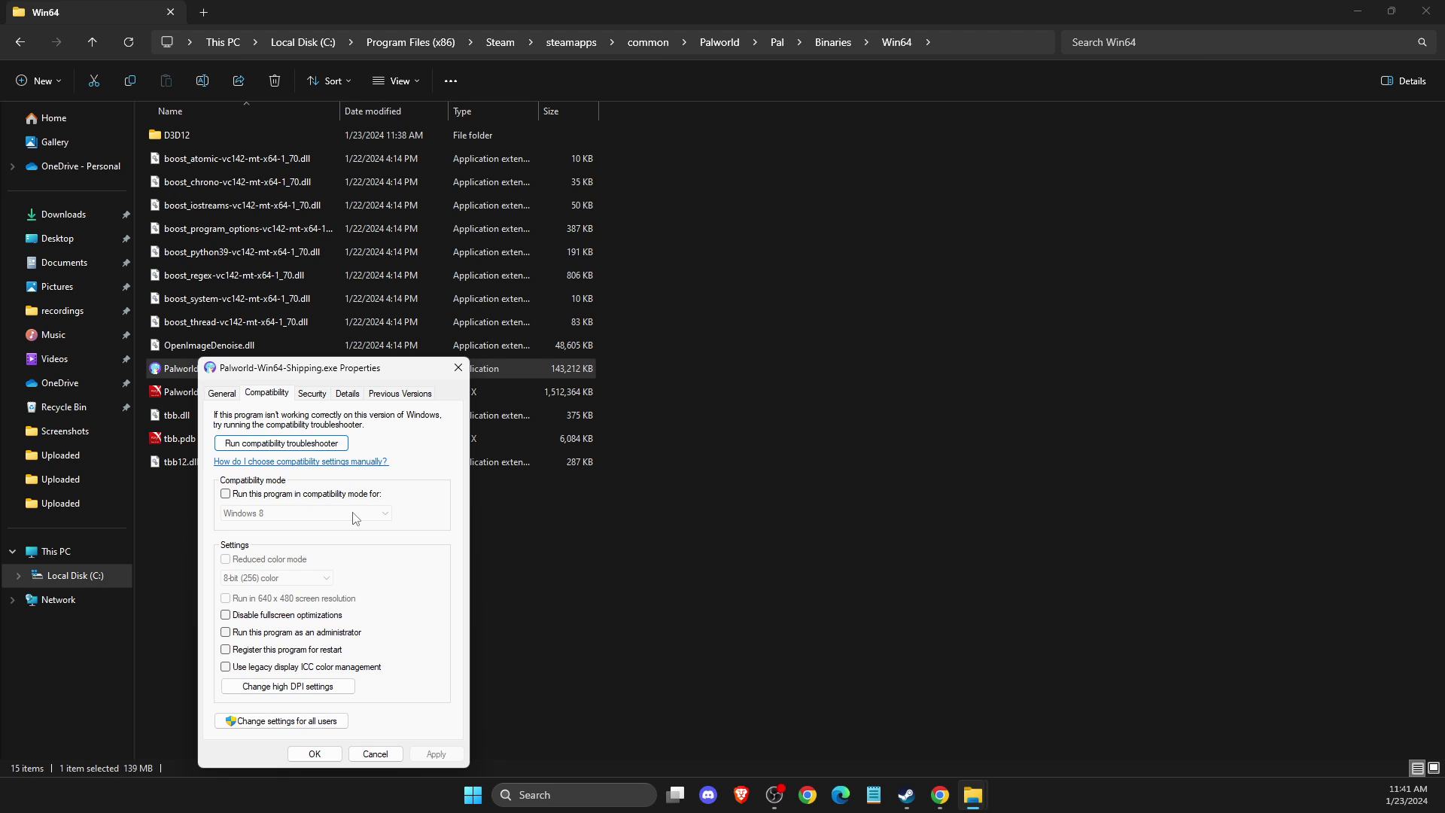
pyautogui.click(227, 632)
pyautogui.click(435, 753)
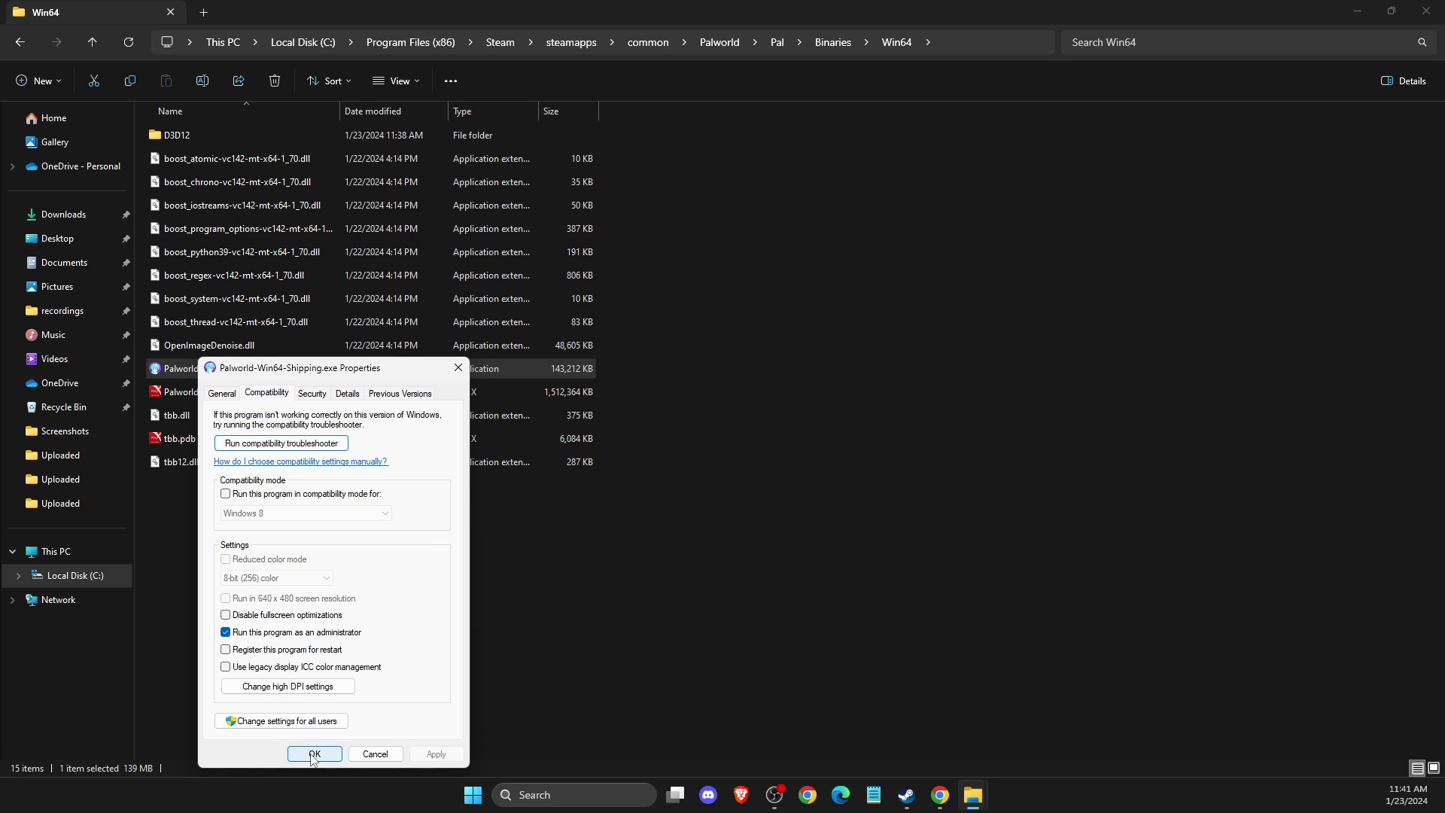
pyautogui.click(314, 753)
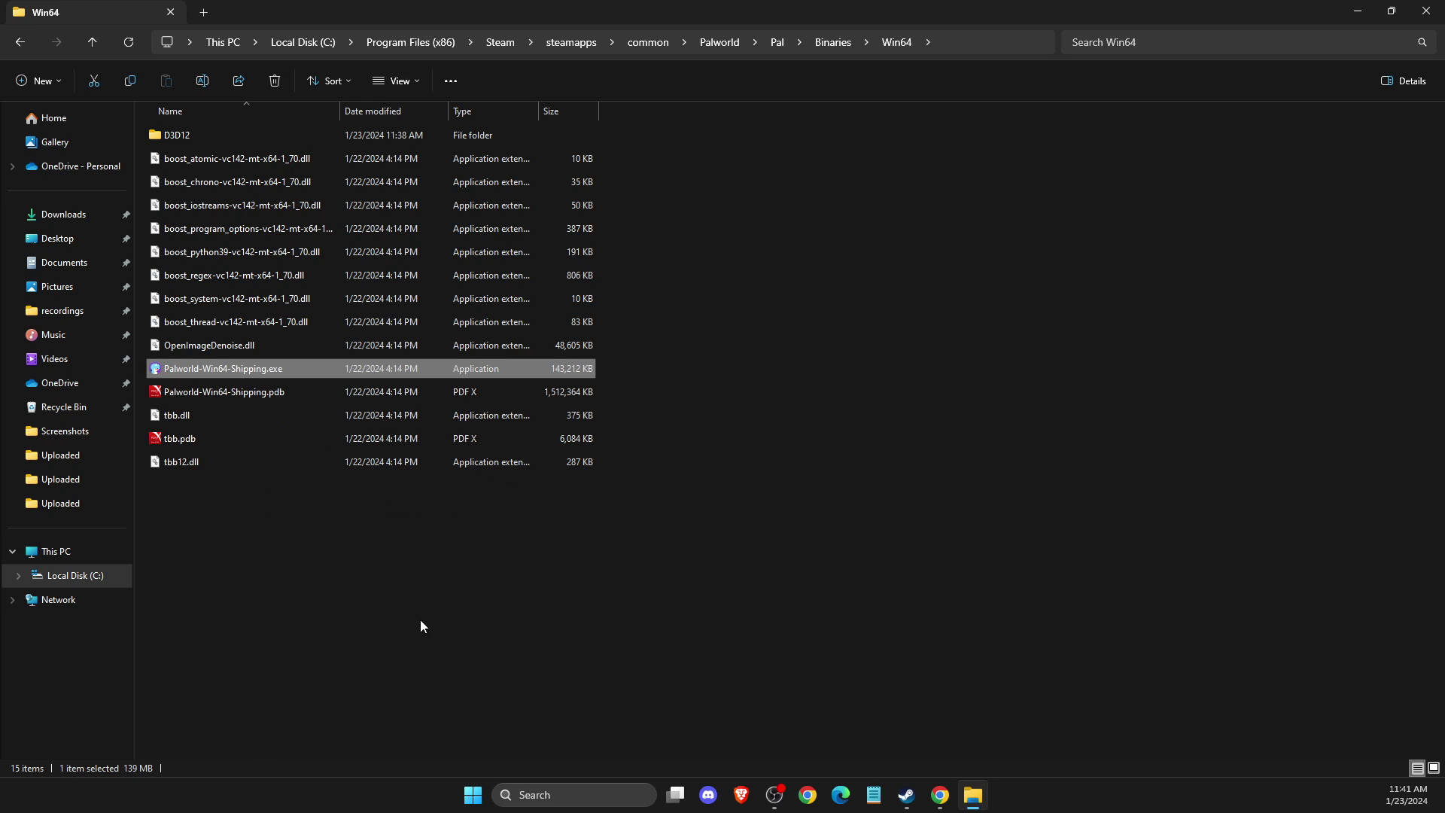
# Step: Close File Explorer and turn off 'Enable the Steam Overlay while in-game' for Palworld
pyautogui.click(1423, 20)
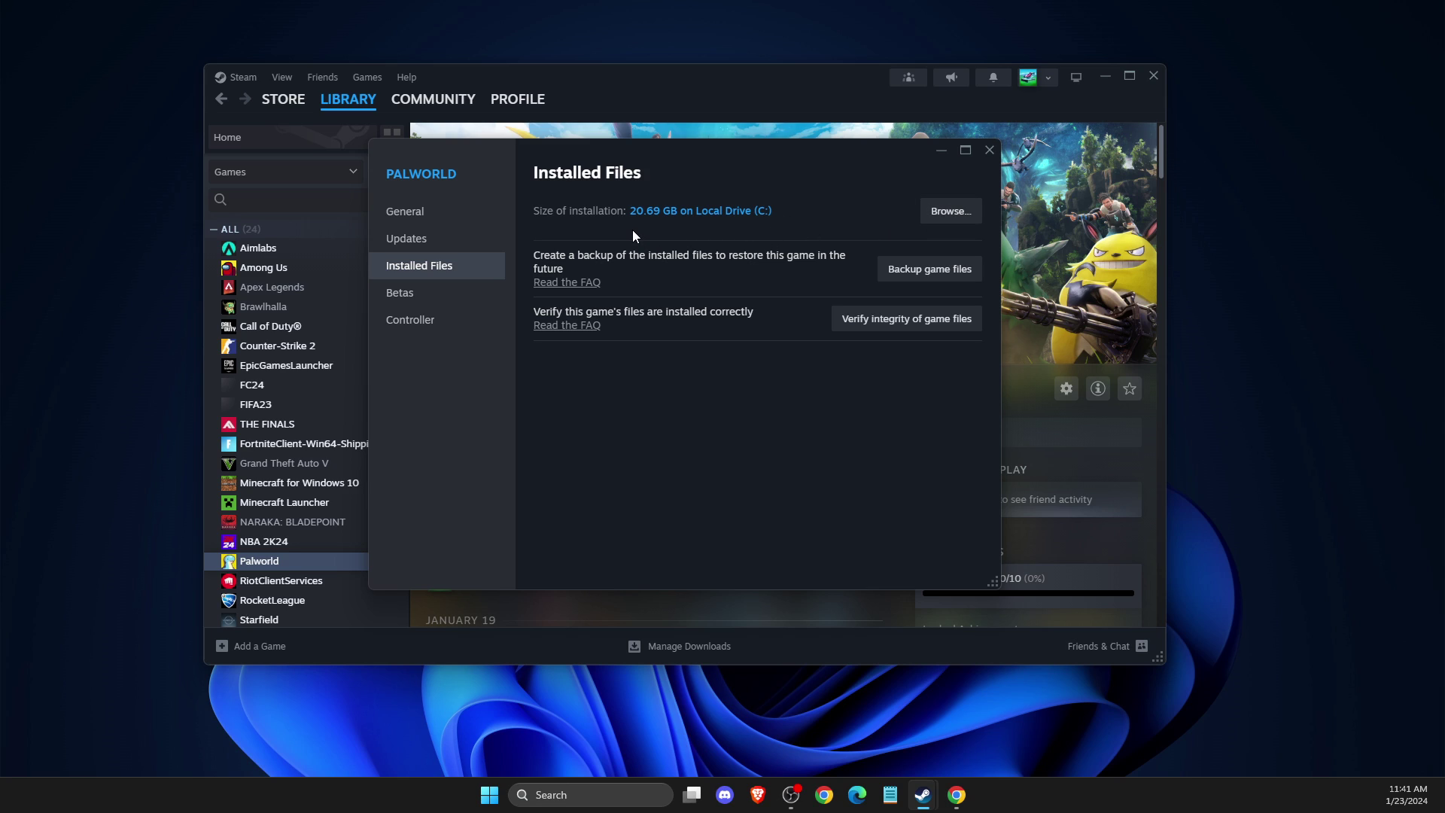
pyautogui.click(438, 240)
pyautogui.click(414, 215)
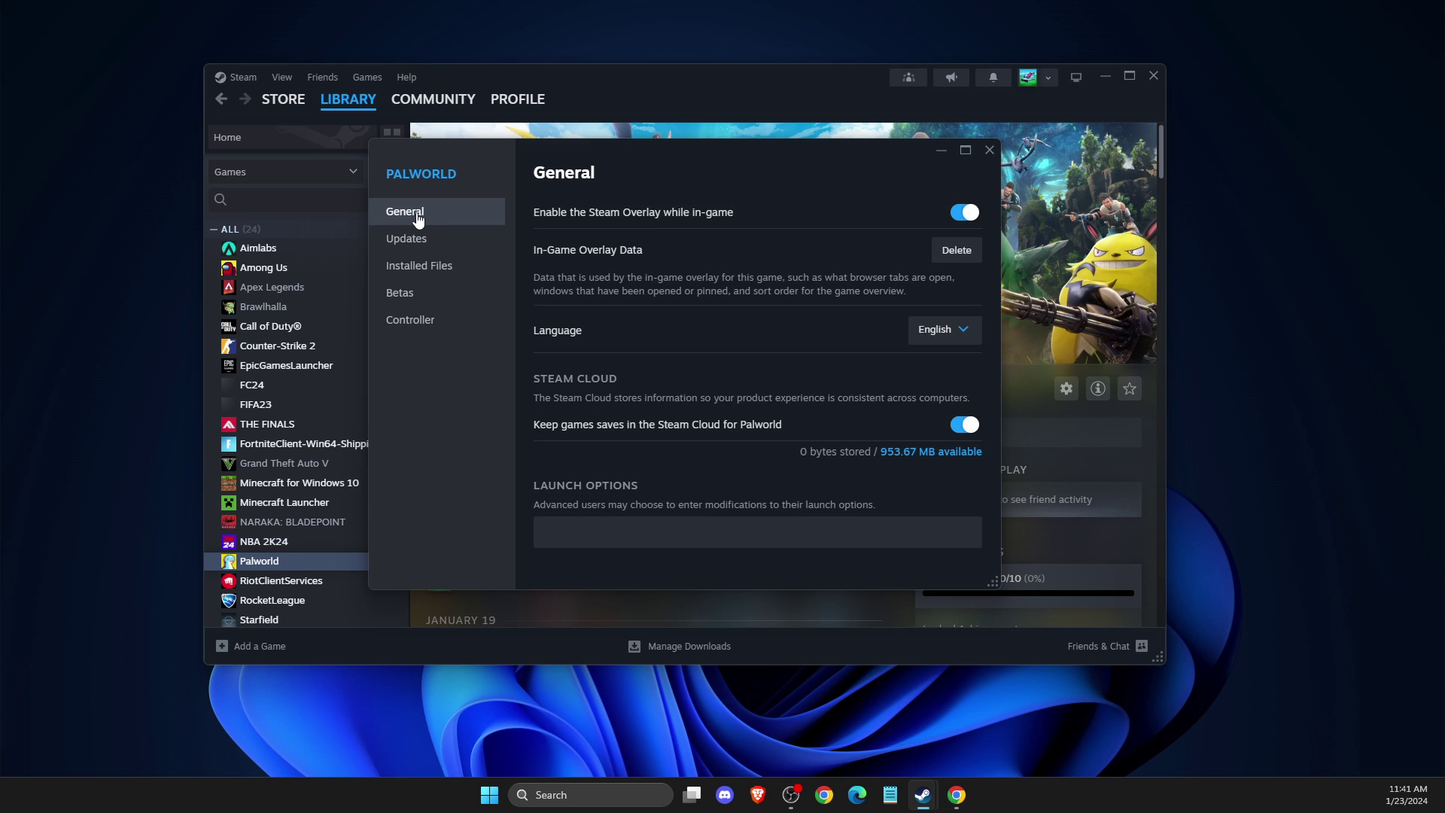
pyautogui.click(959, 214)
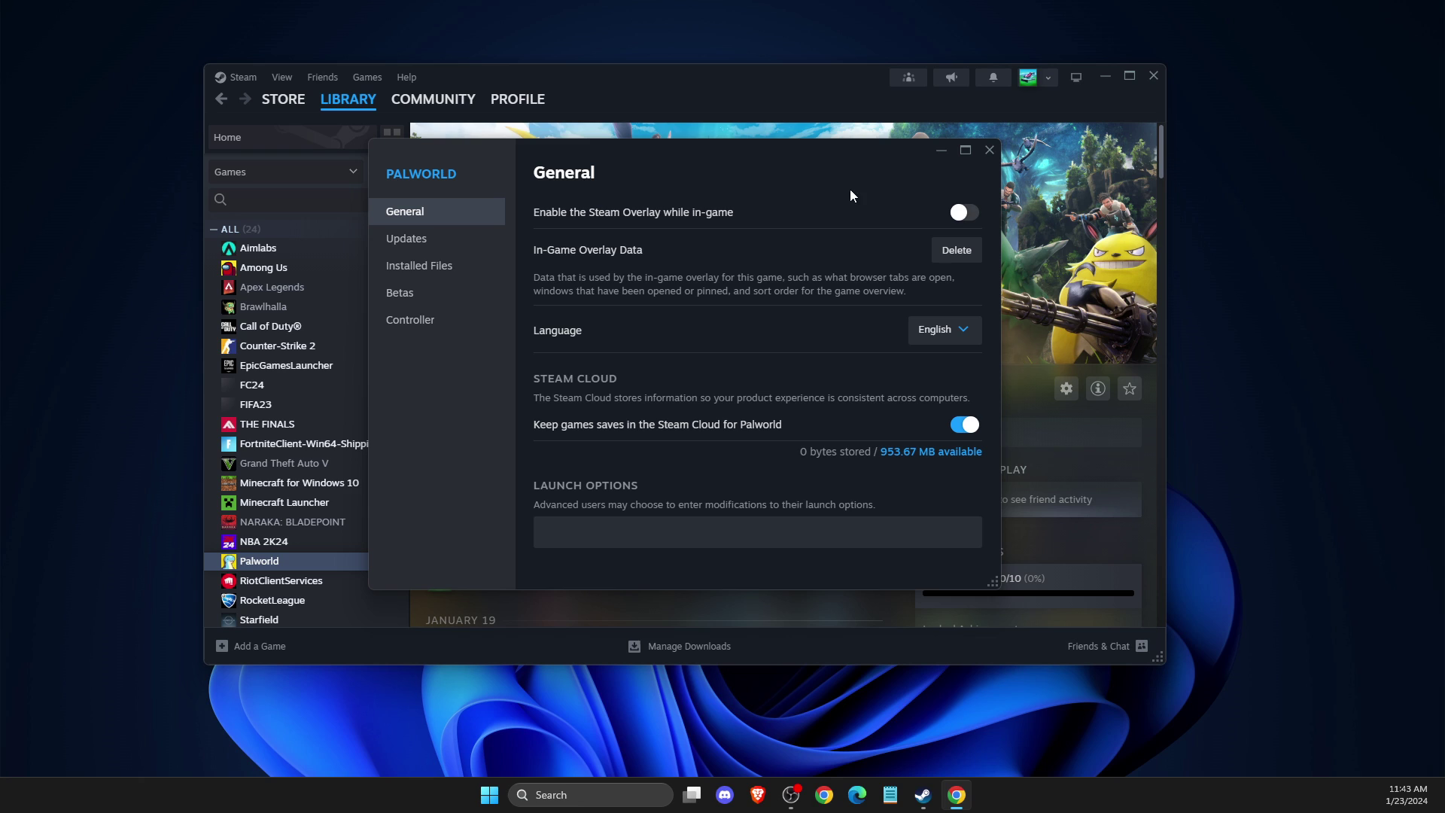
pyautogui.click(987, 151)
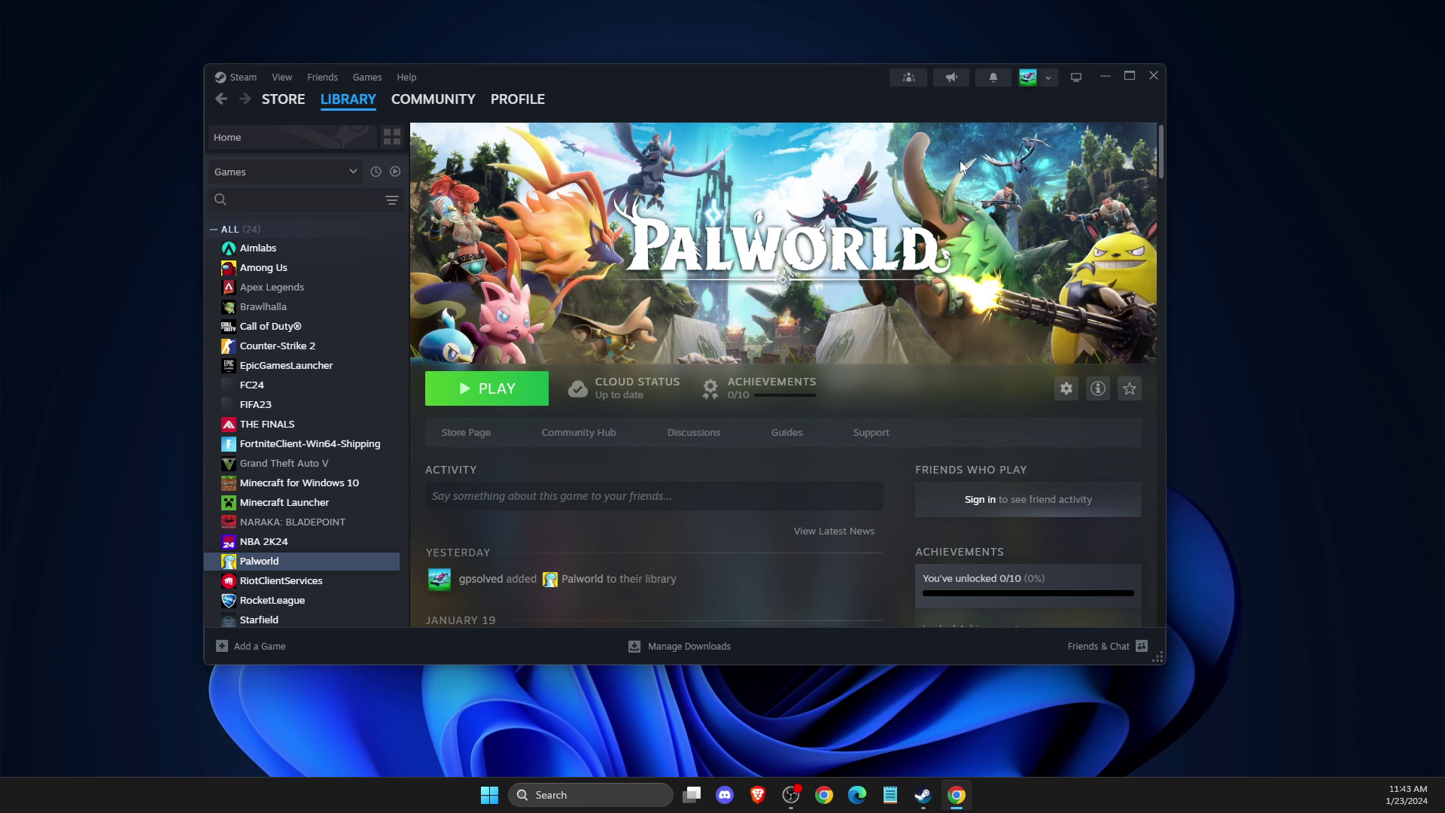
# Step: Open the Gaming section of Windows Settings and review the Game Bar page
pyautogui.click(1104, 75)
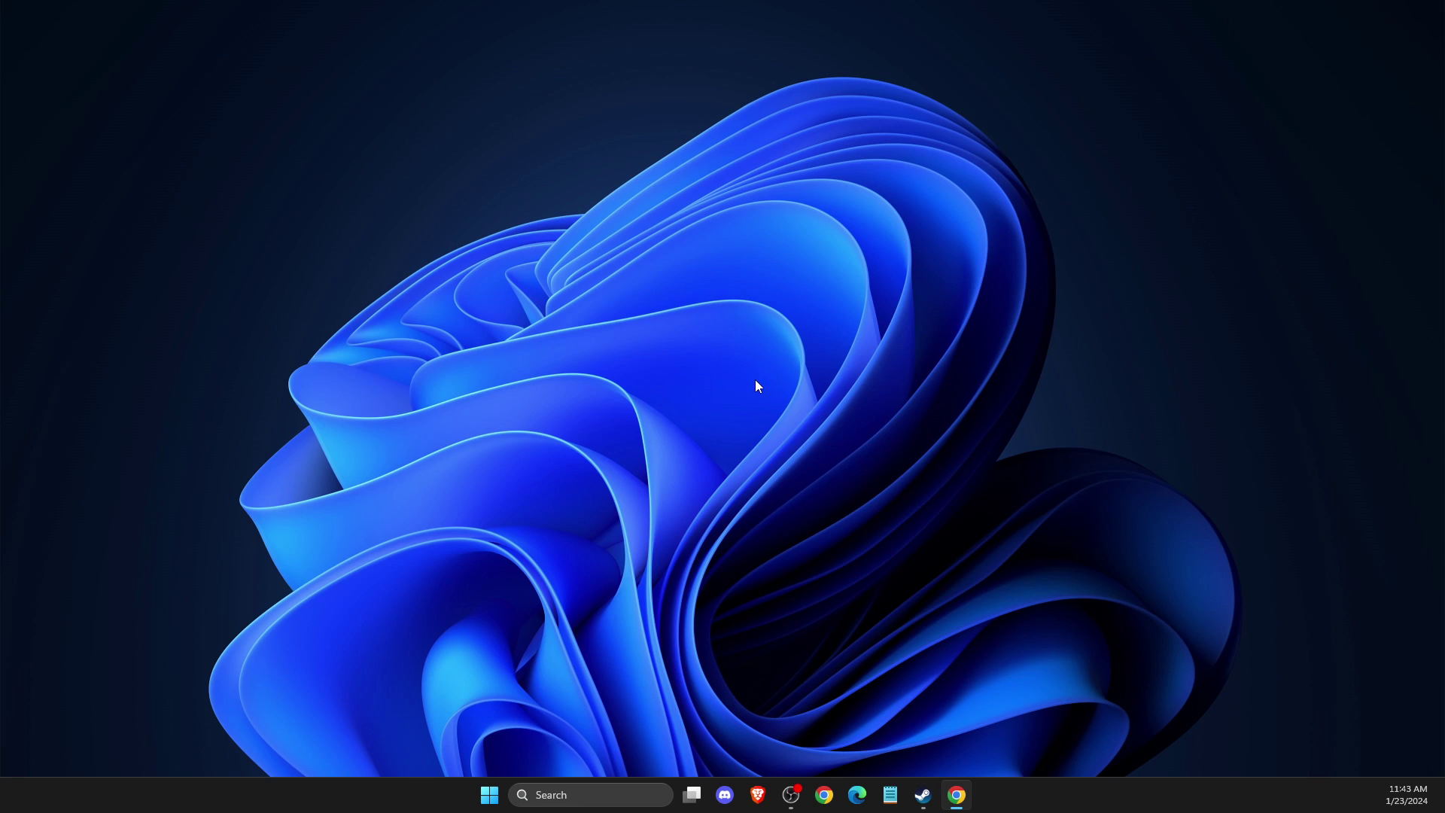
pyautogui.click(553, 794)
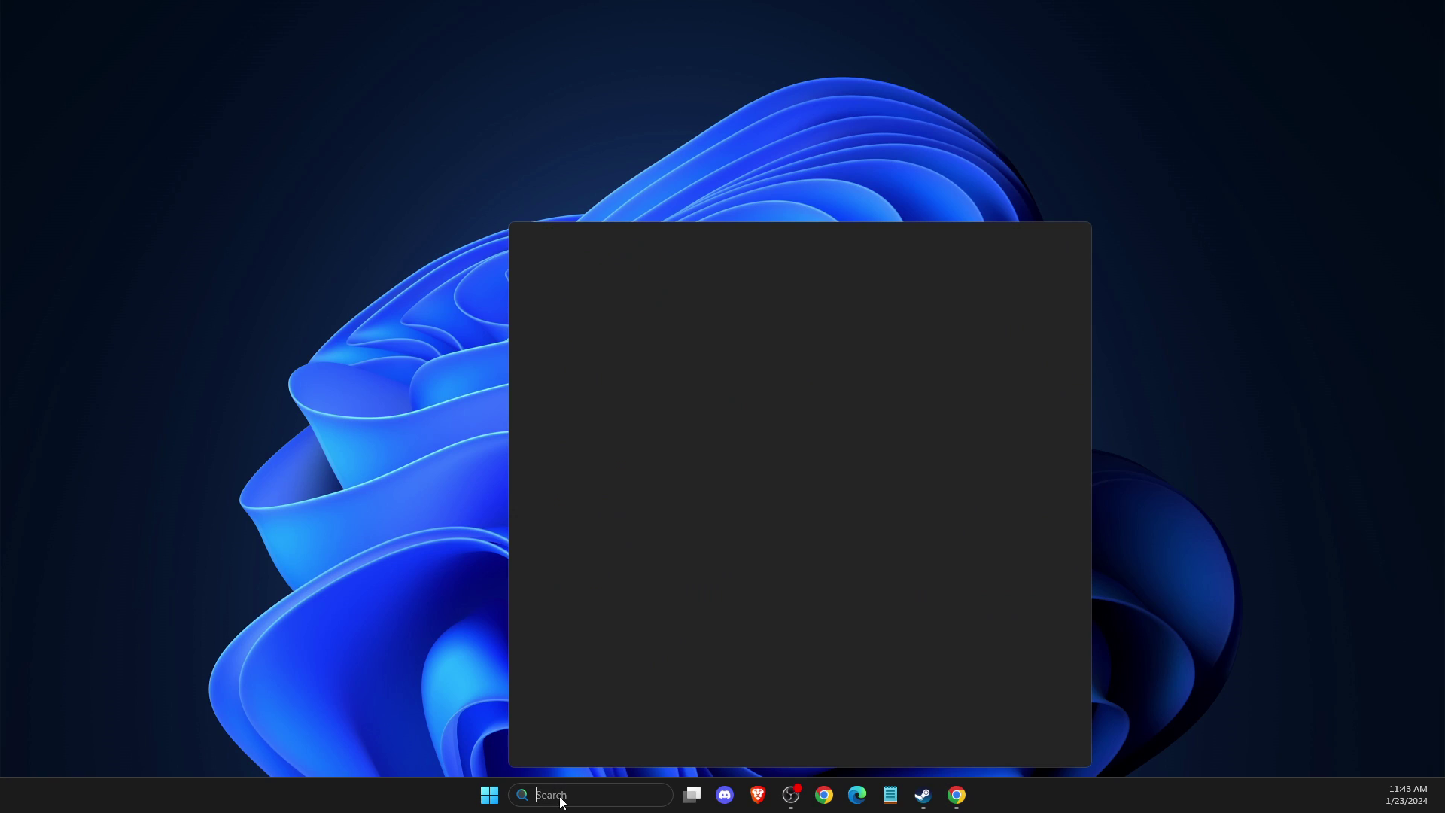
pyautogui.write('settings')
pyautogui.click(565, 341)
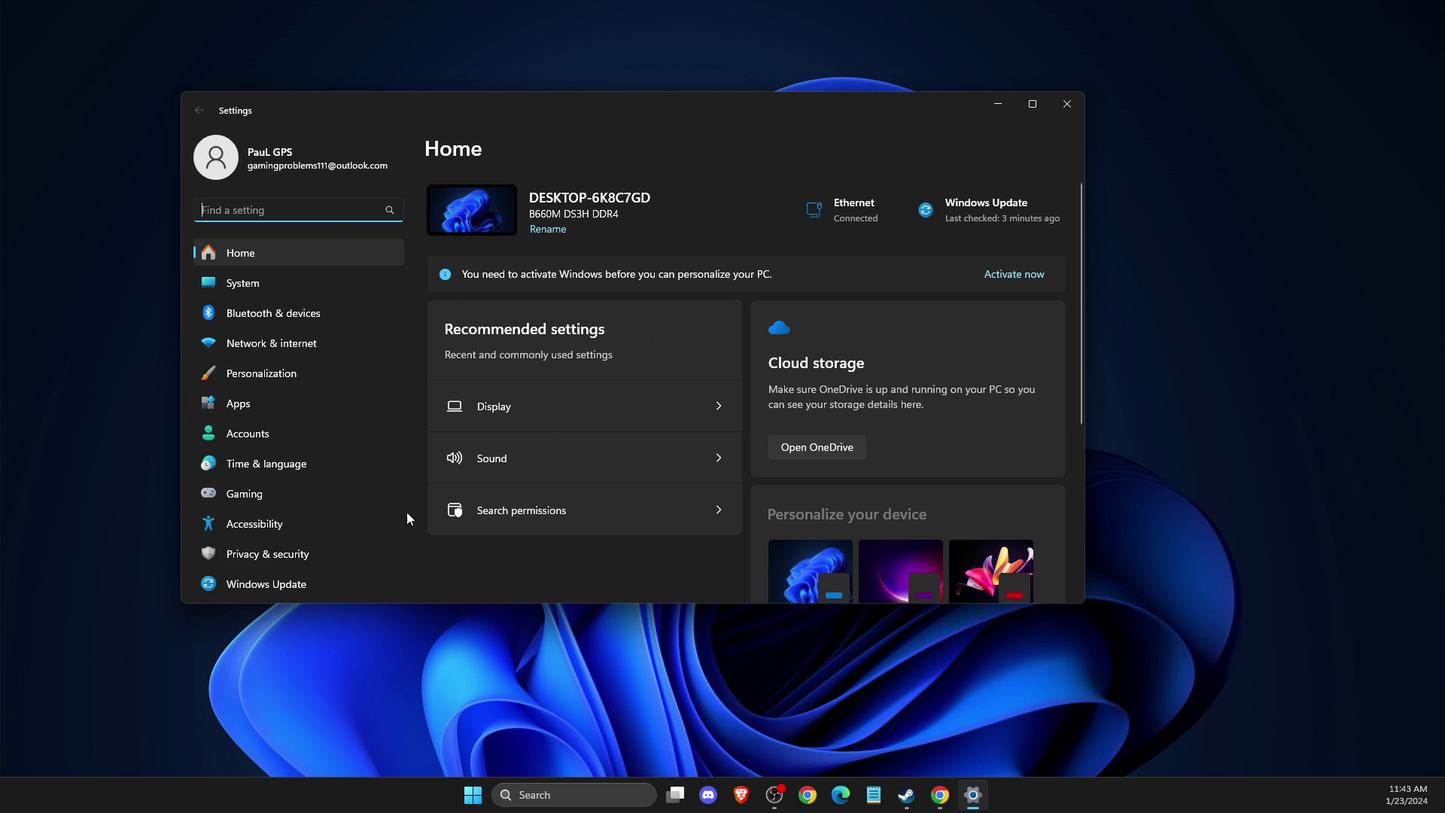
pyautogui.click(253, 500)
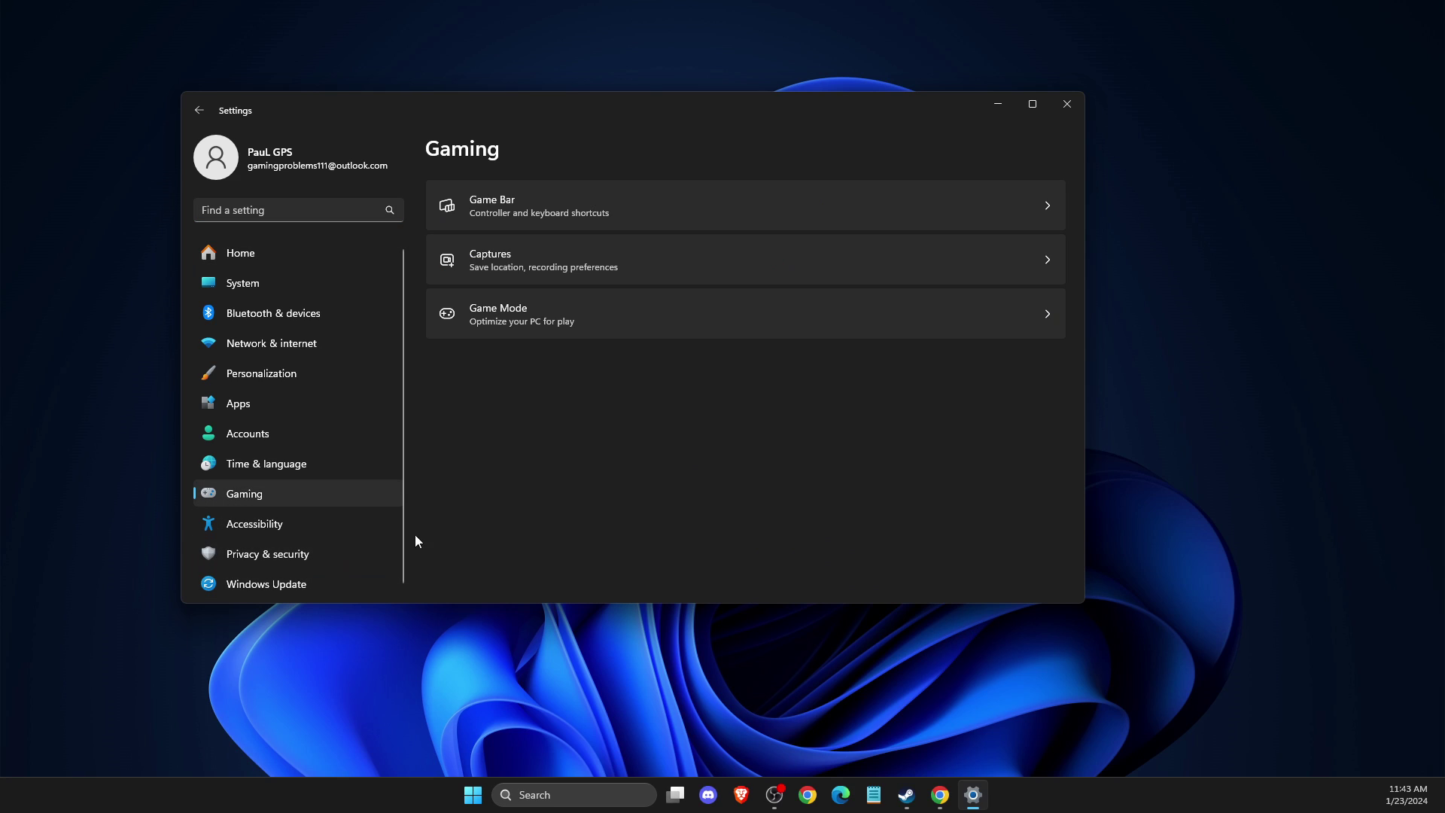
pyautogui.click(514, 200)
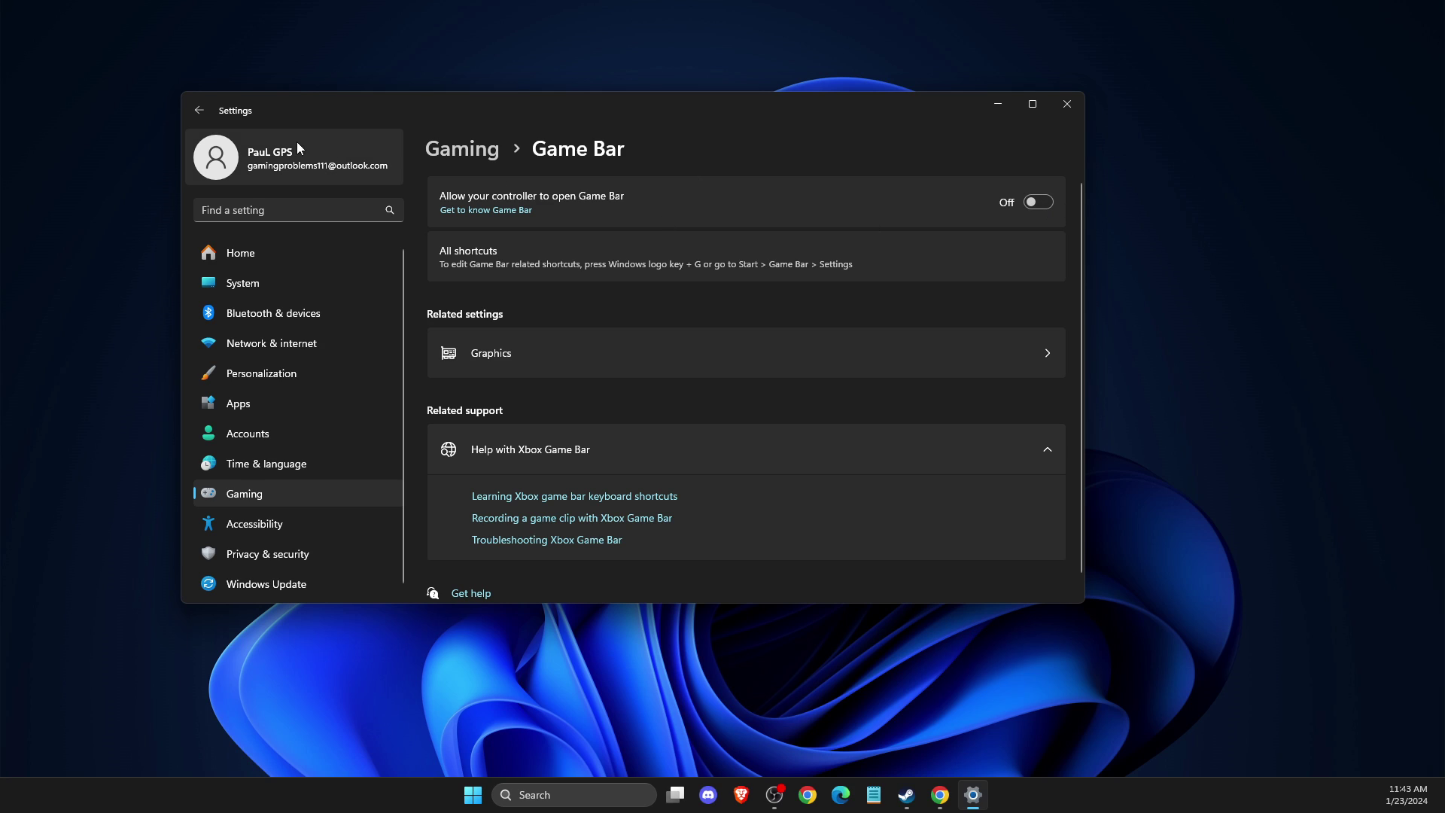
# Step: Switch 'Record what happened' off under Captures, then go to Game Mode
pyautogui.click(198, 110)
pyautogui.click(493, 270)
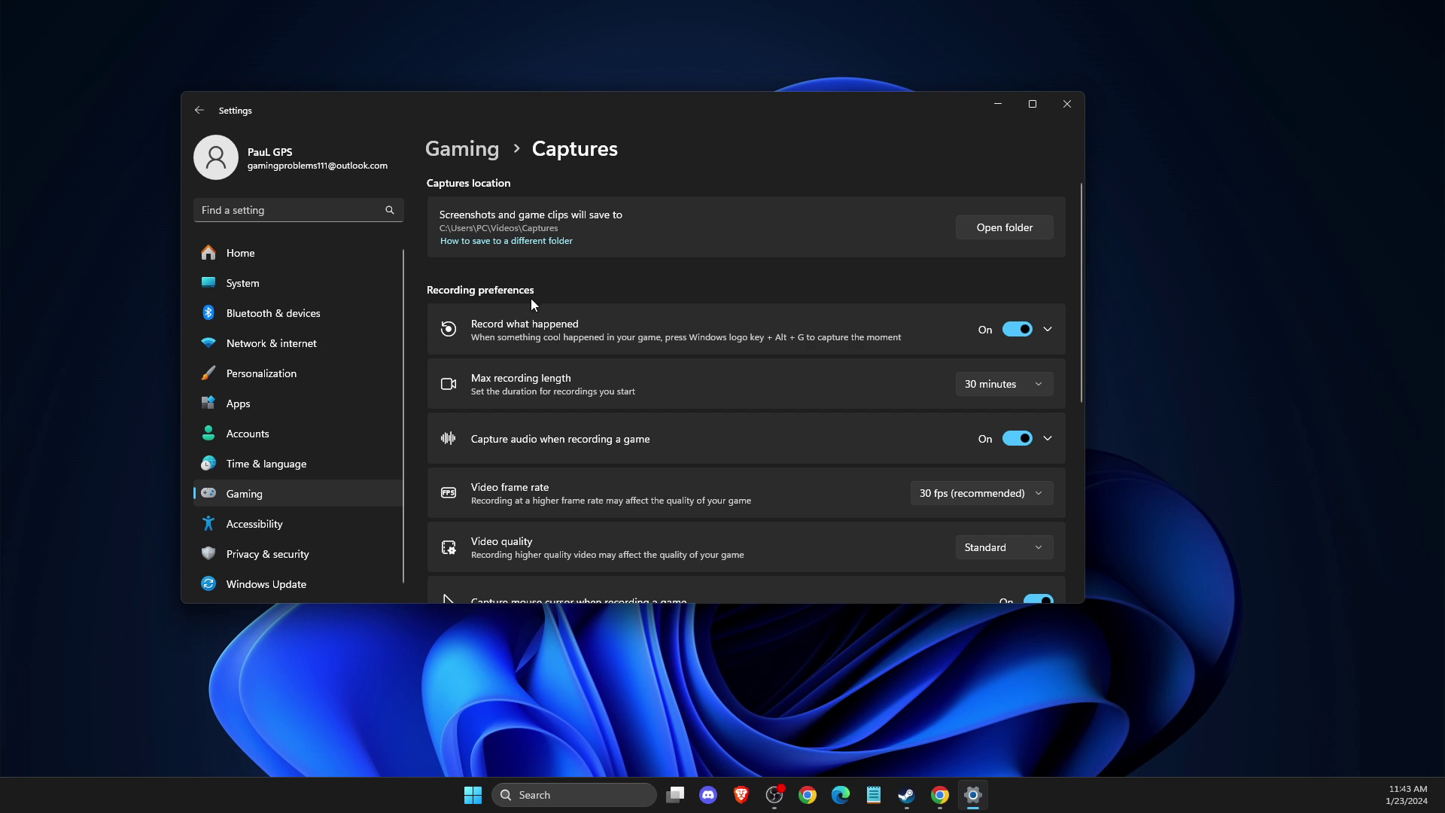
pyautogui.click(1024, 333)
pyautogui.click(189, 111)
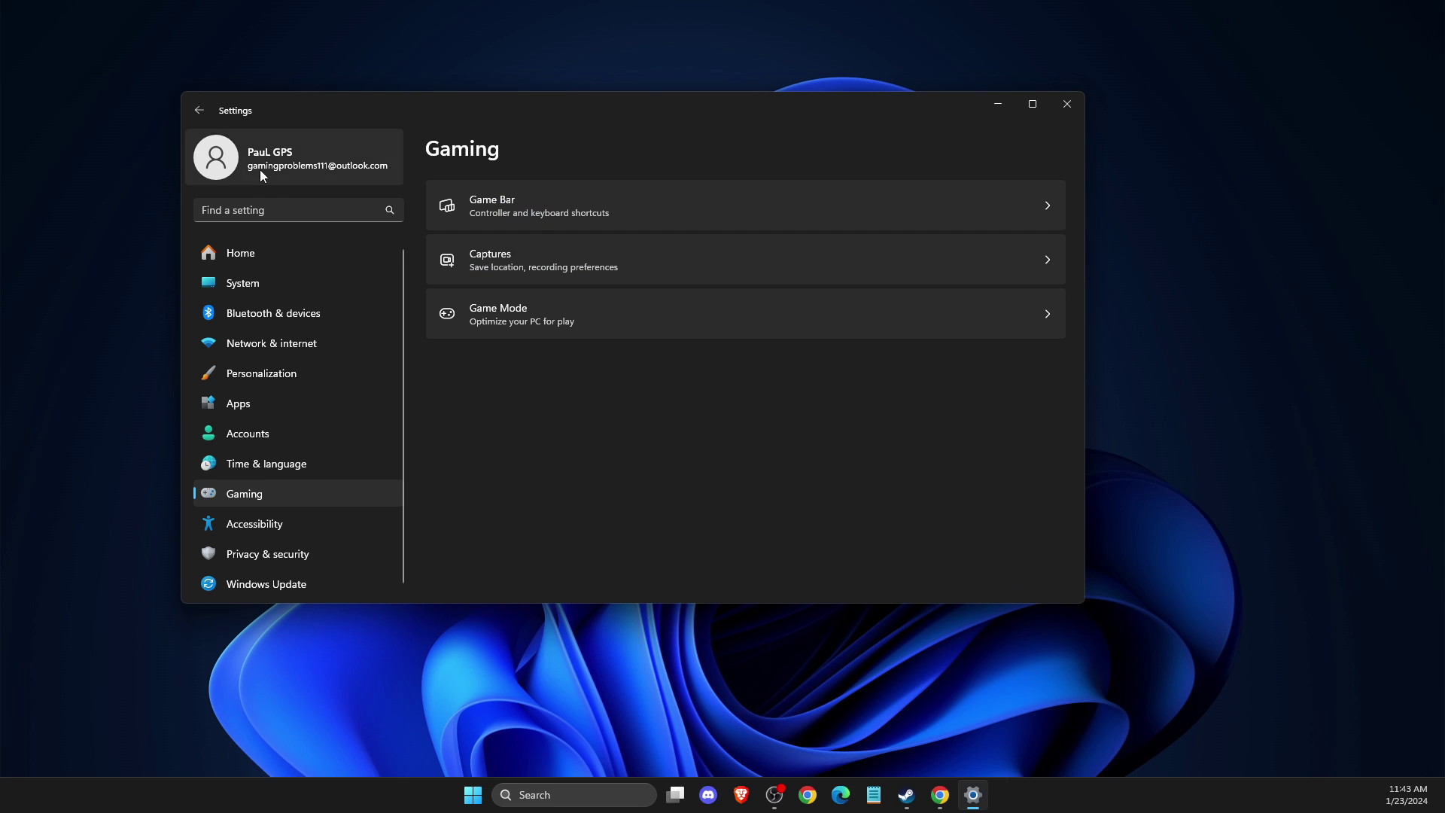
pyautogui.click(489, 313)
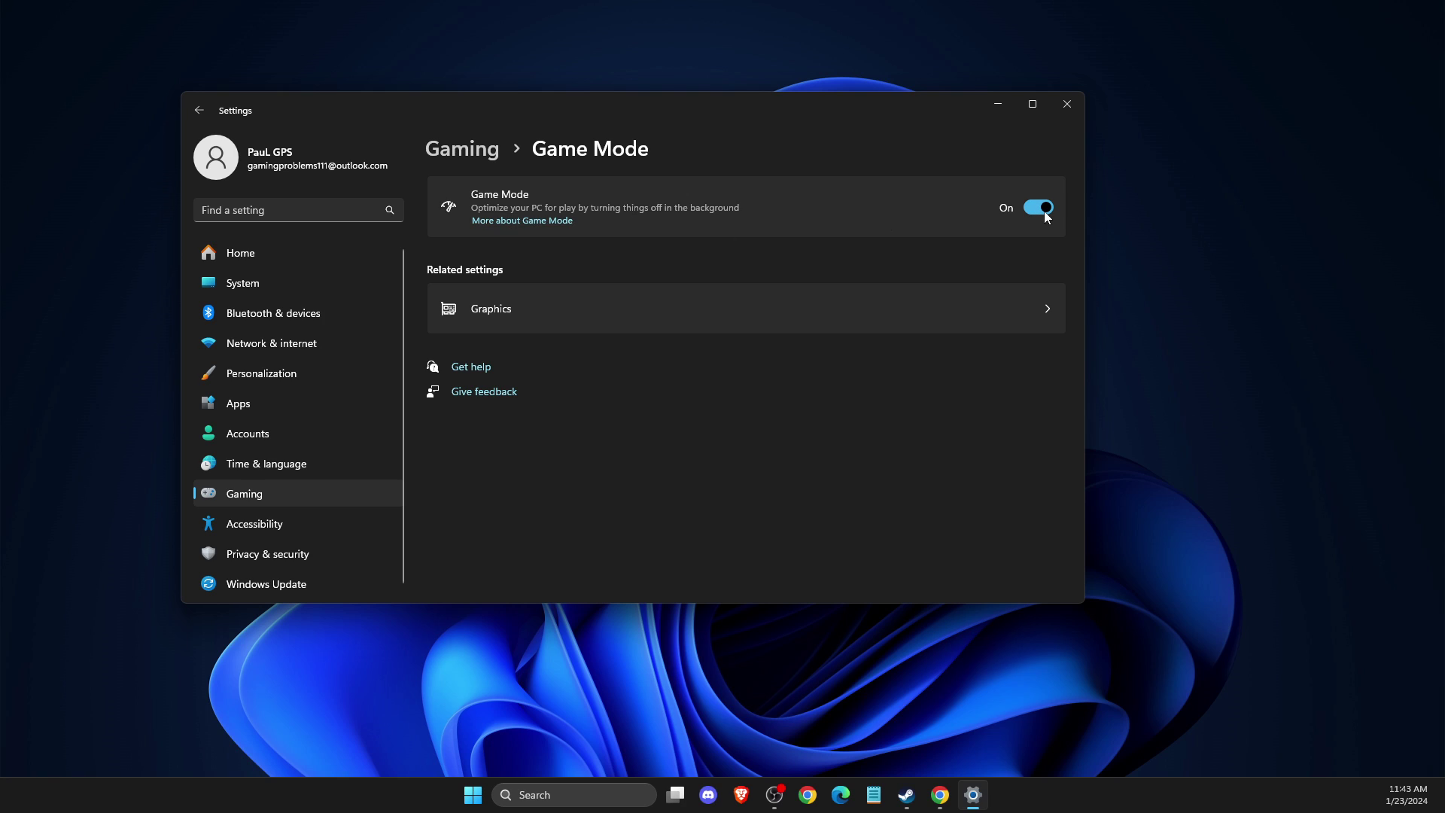
# Step: Confirm Transparency and Animation effects are Off under Accessibility > Visual effects, then close Settings
pyautogui.click(260, 526)
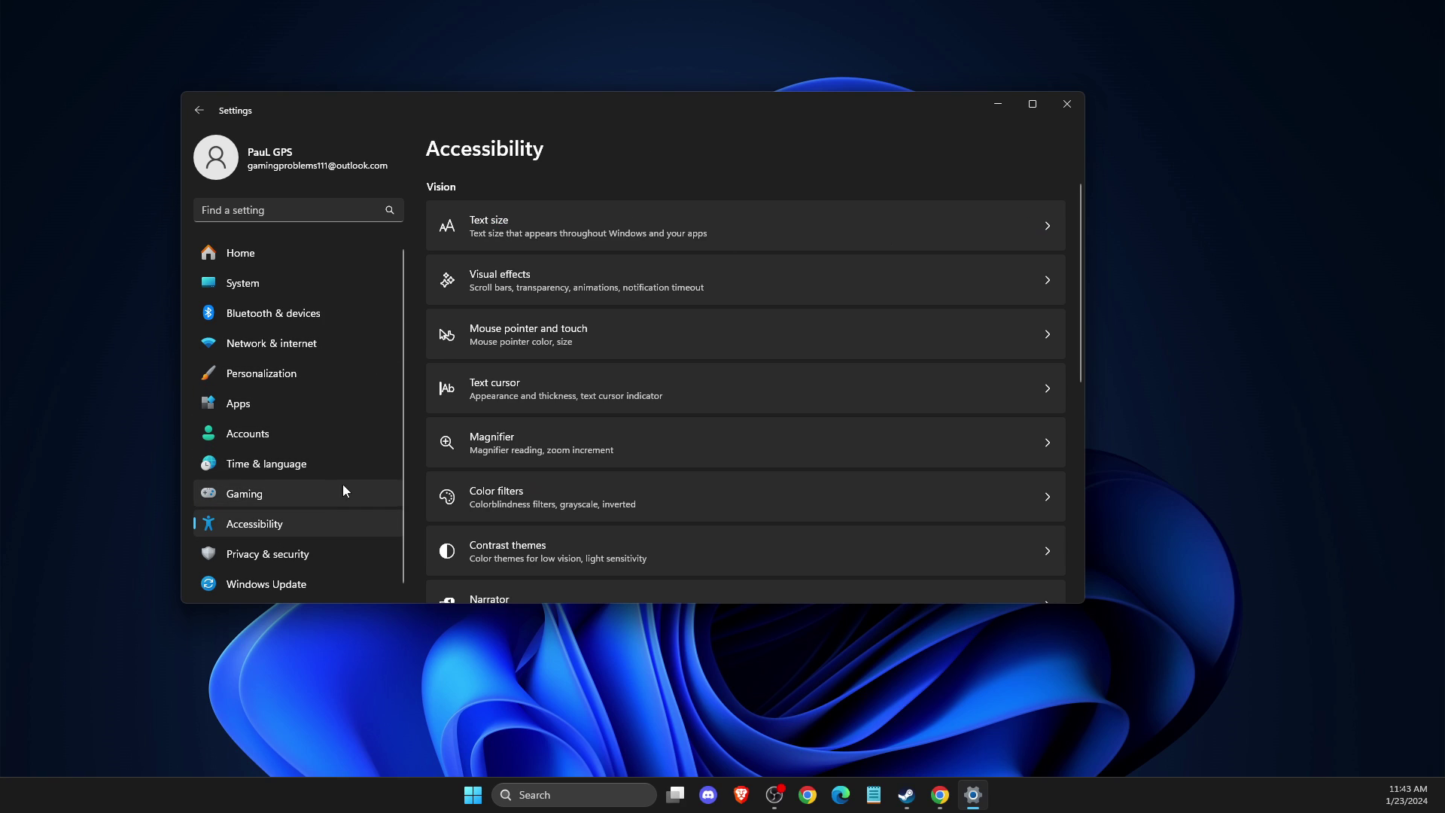
pyautogui.click(575, 281)
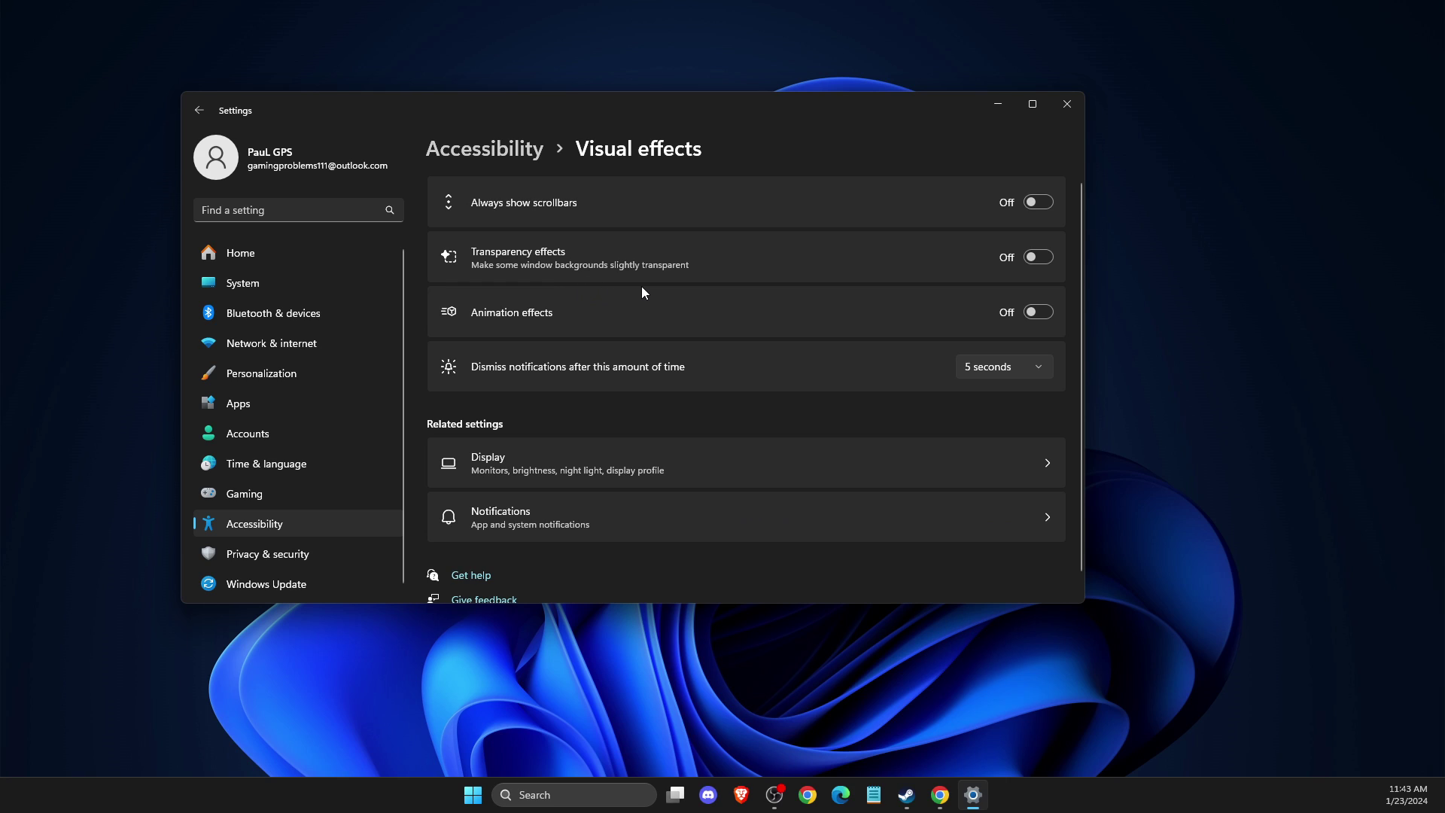
pyautogui.click(199, 110)
pyautogui.click(496, 230)
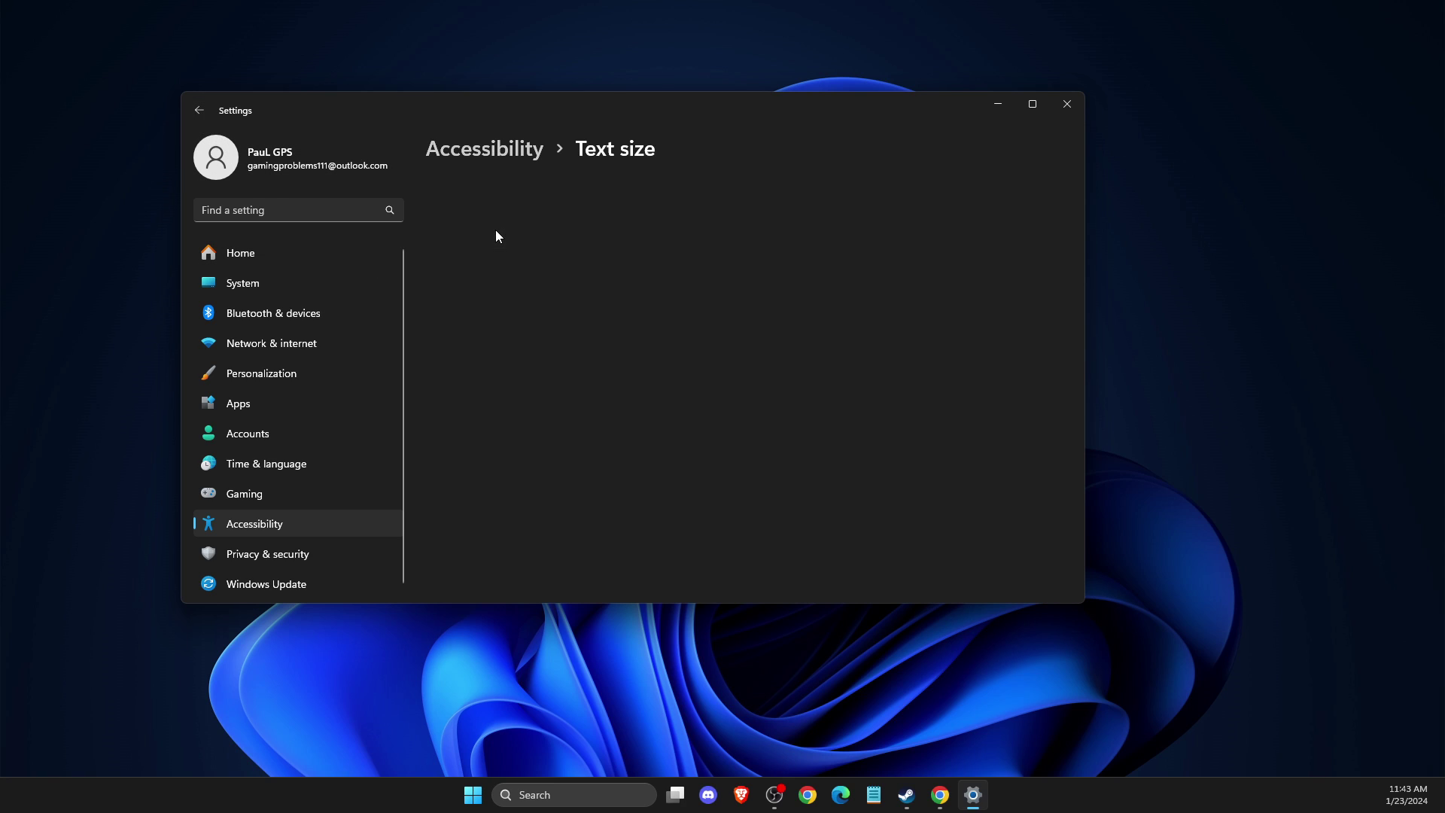
pyautogui.click(199, 110)
pyautogui.scroll(-1, 587, 372)
pyautogui.scroll(-2, 586, 375)
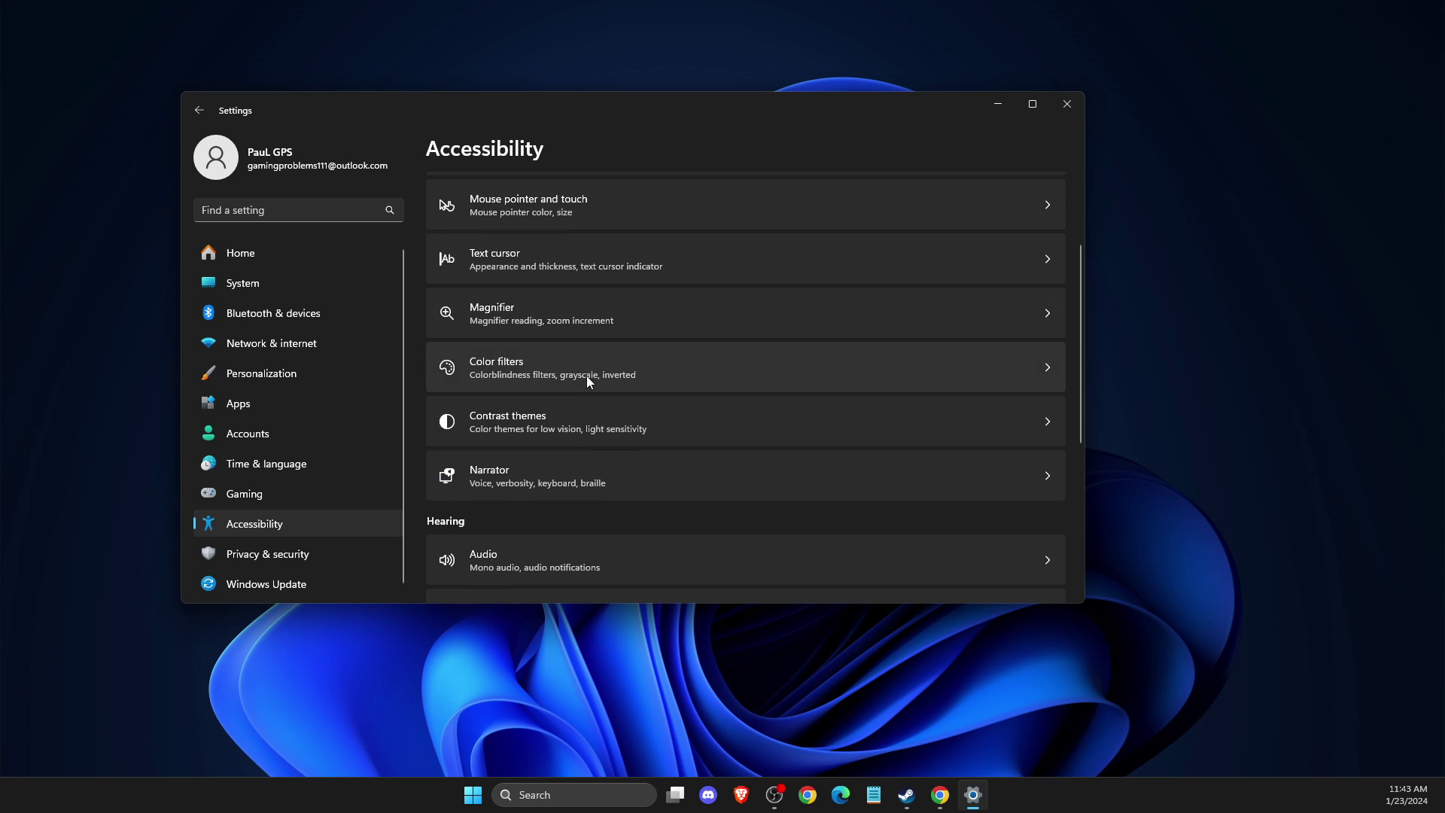
pyautogui.scroll(-3, 590, 379)
pyautogui.scroll(5, 593, 380)
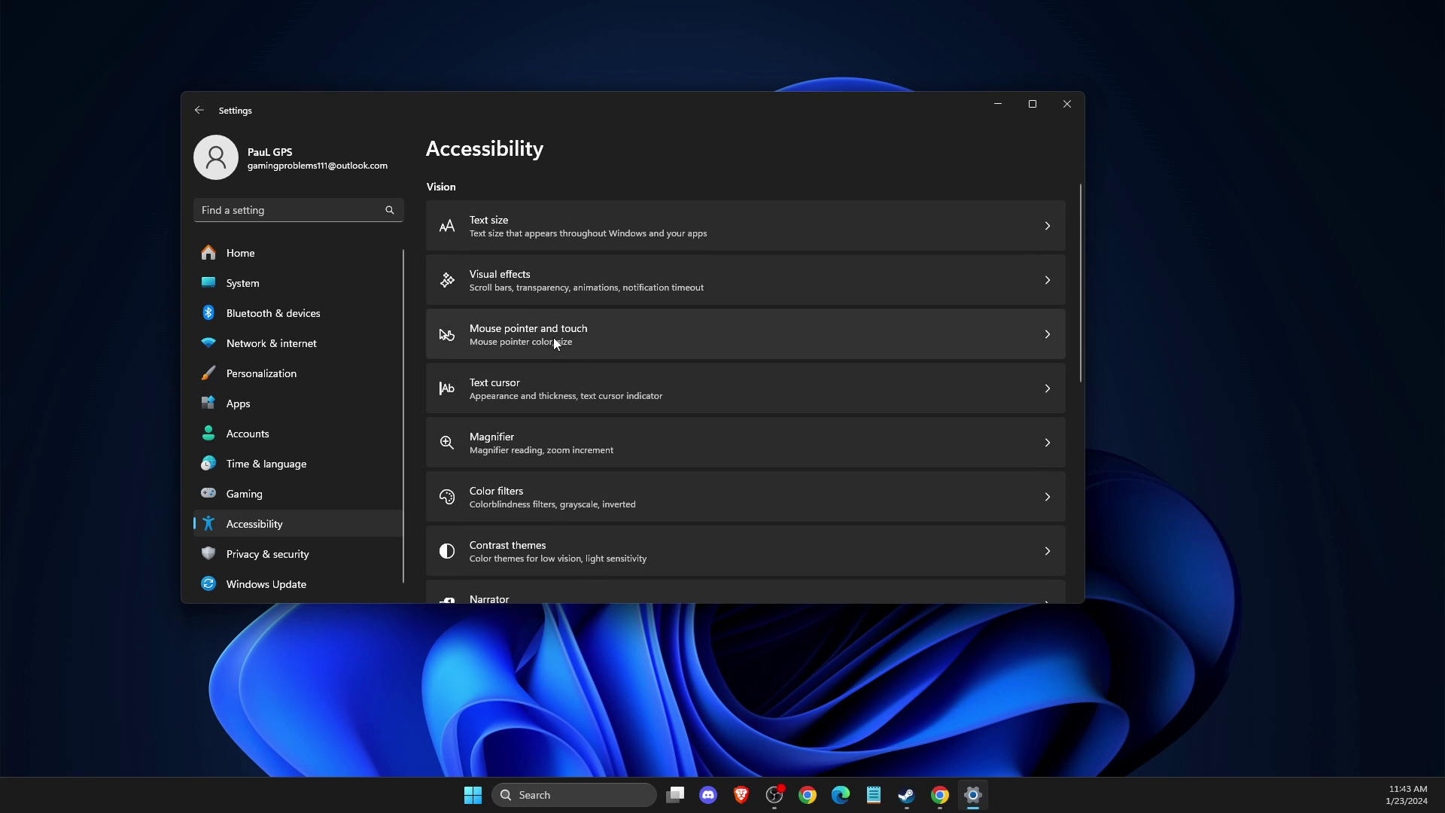
pyautogui.click(515, 287)
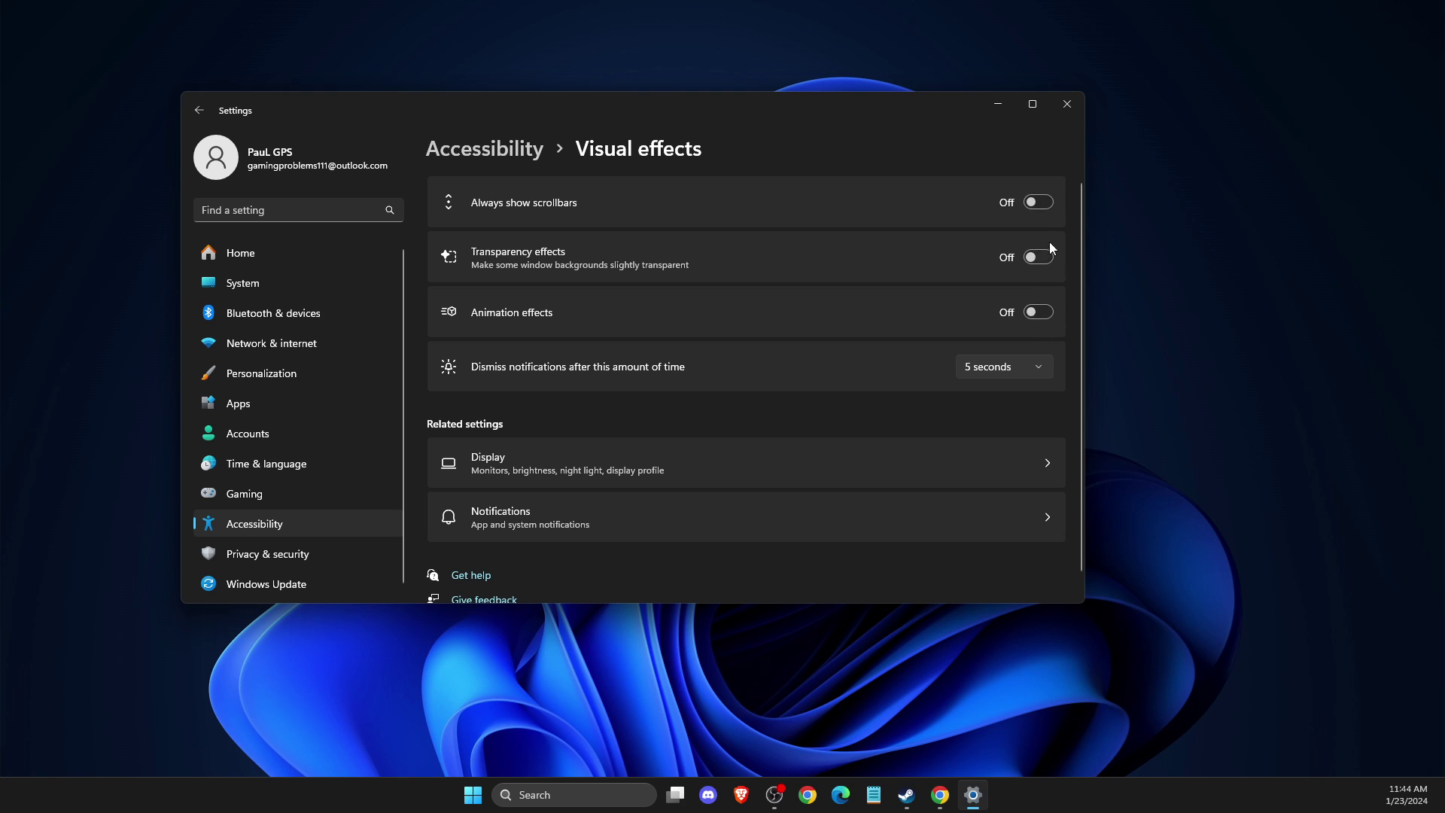
pyautogui.click(1067, 111)
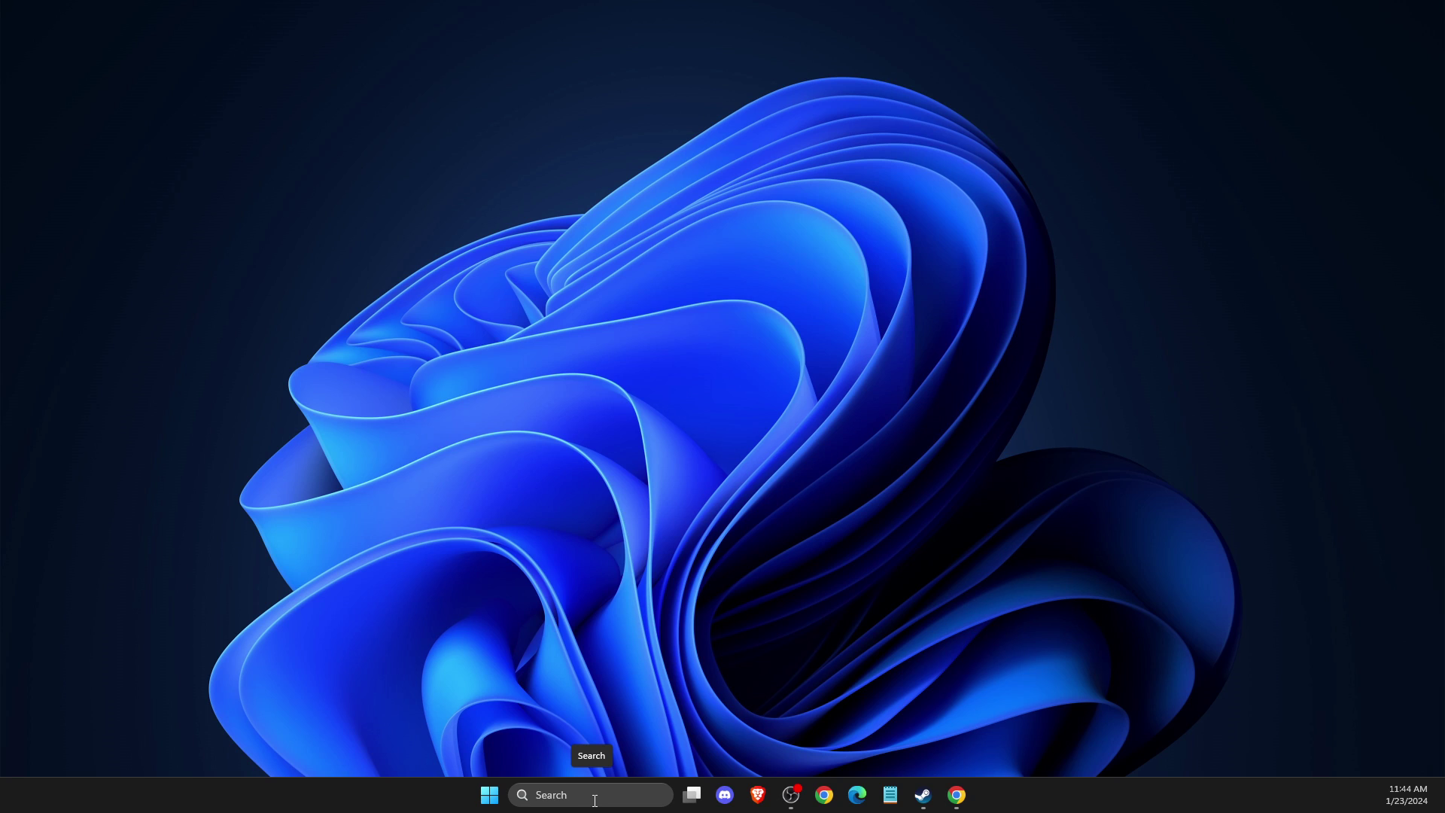
# Step: Open Windows Defender Firewall's 'Allow an app or feature' list
pyautogui.click(594, 794)
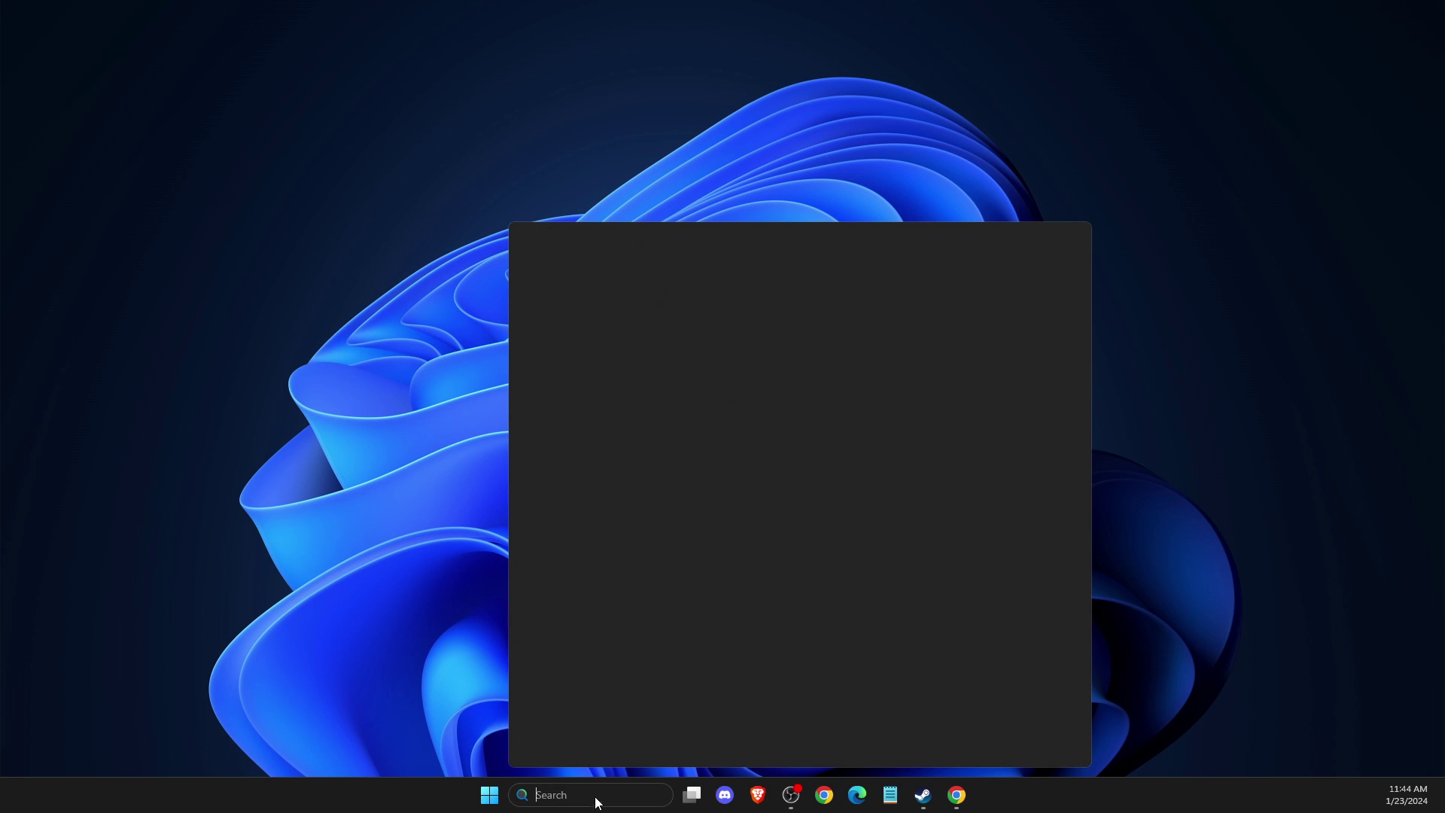
pyautogui.click(601, 346)
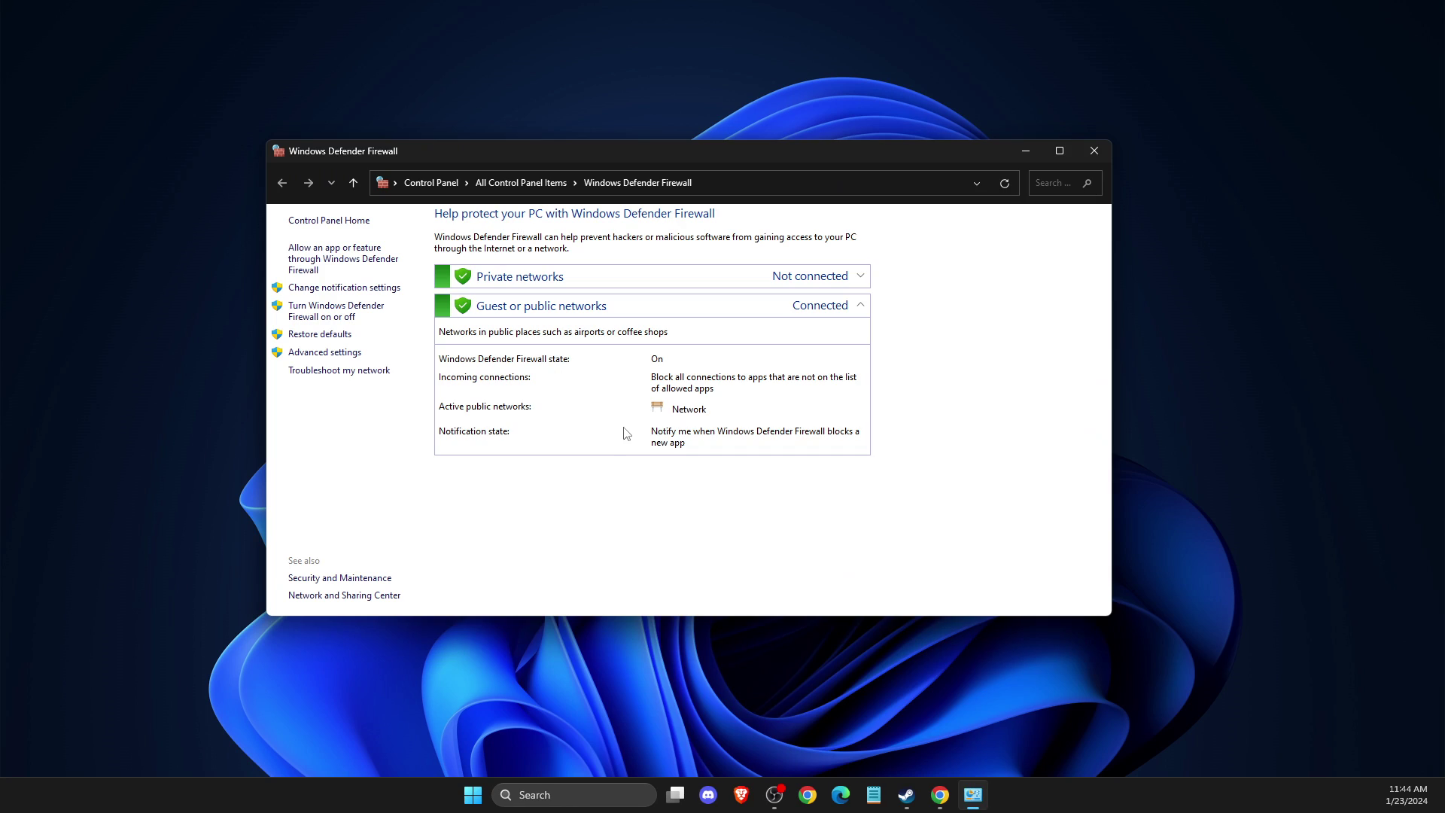
pyautogui.click(319, 269)
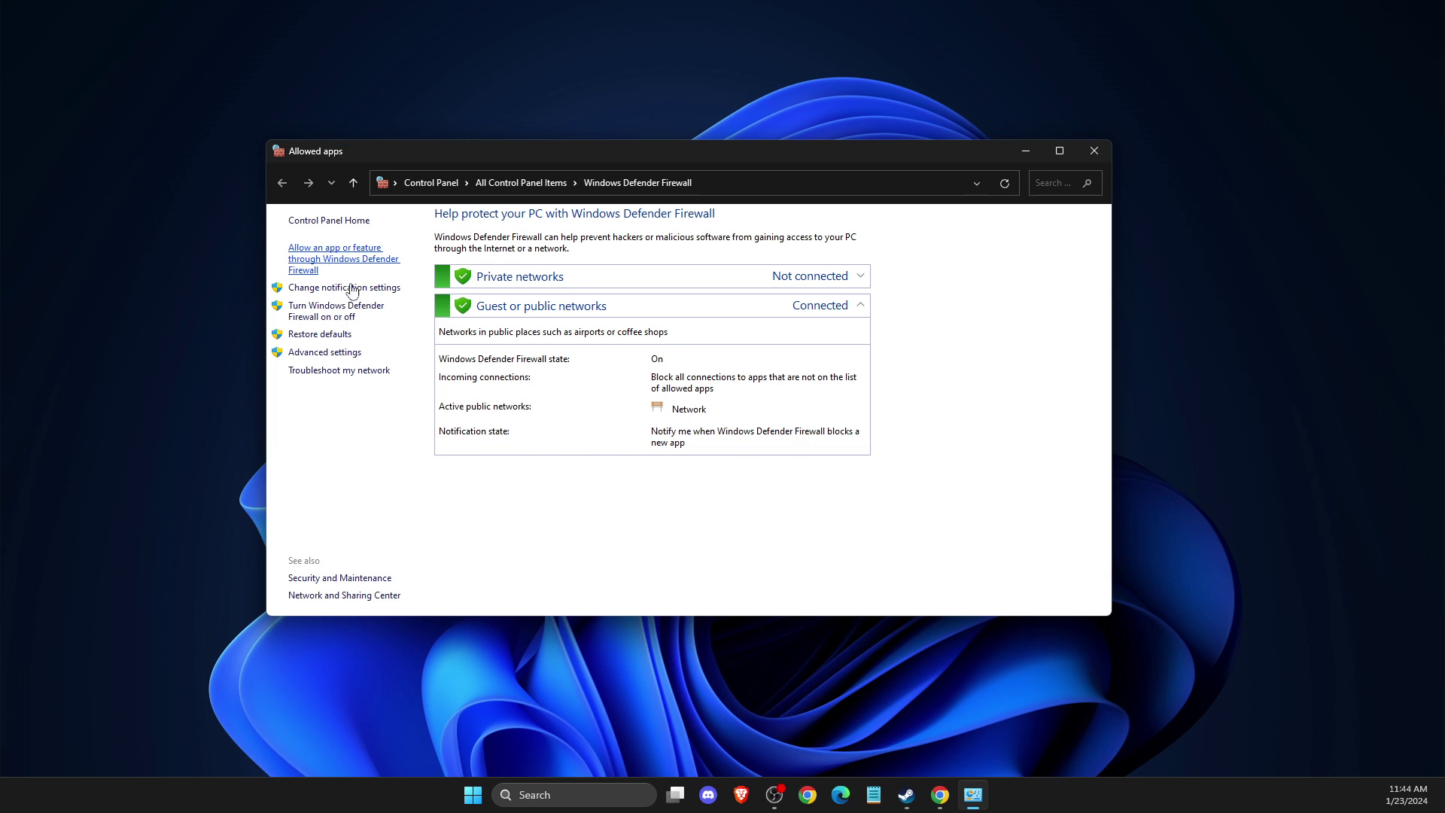
# Step: Unlock the allowed apps list with Change settings and open 'Allow another app...'
pyautogui.click(537, 355)
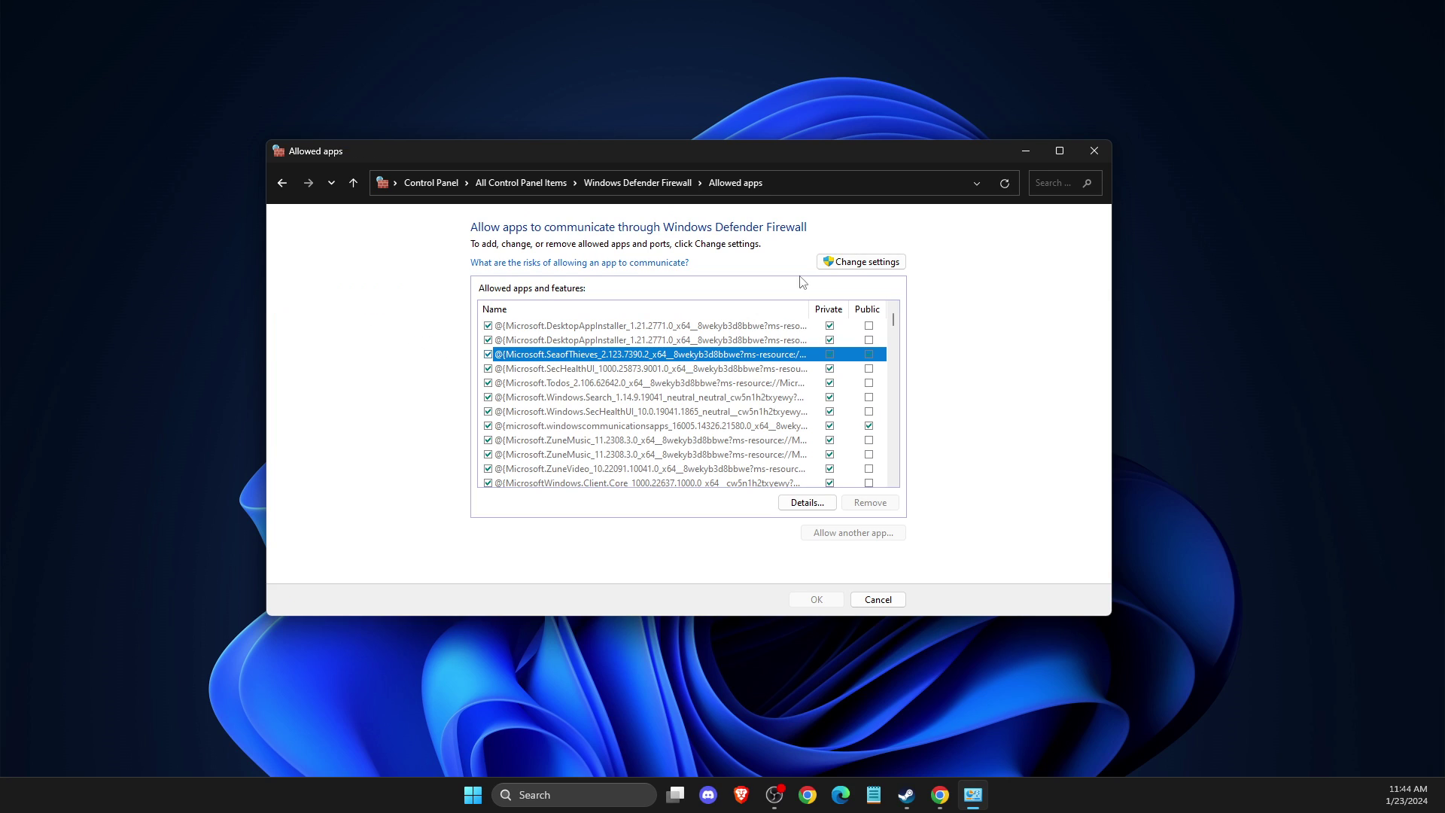
pyautogui.click(852, 262)
pyautogui.press('p')
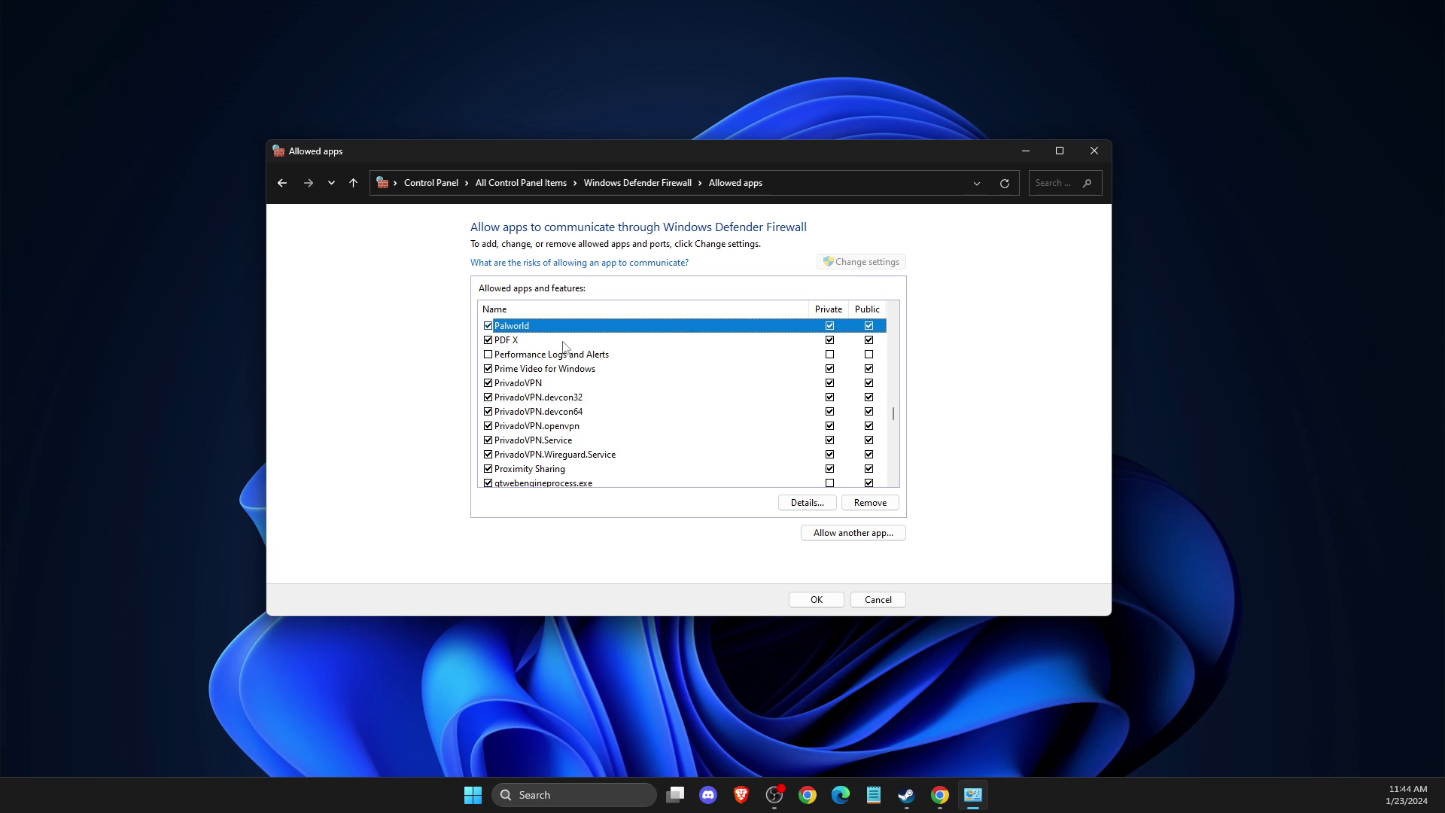
pyautogui.click(852, 537)
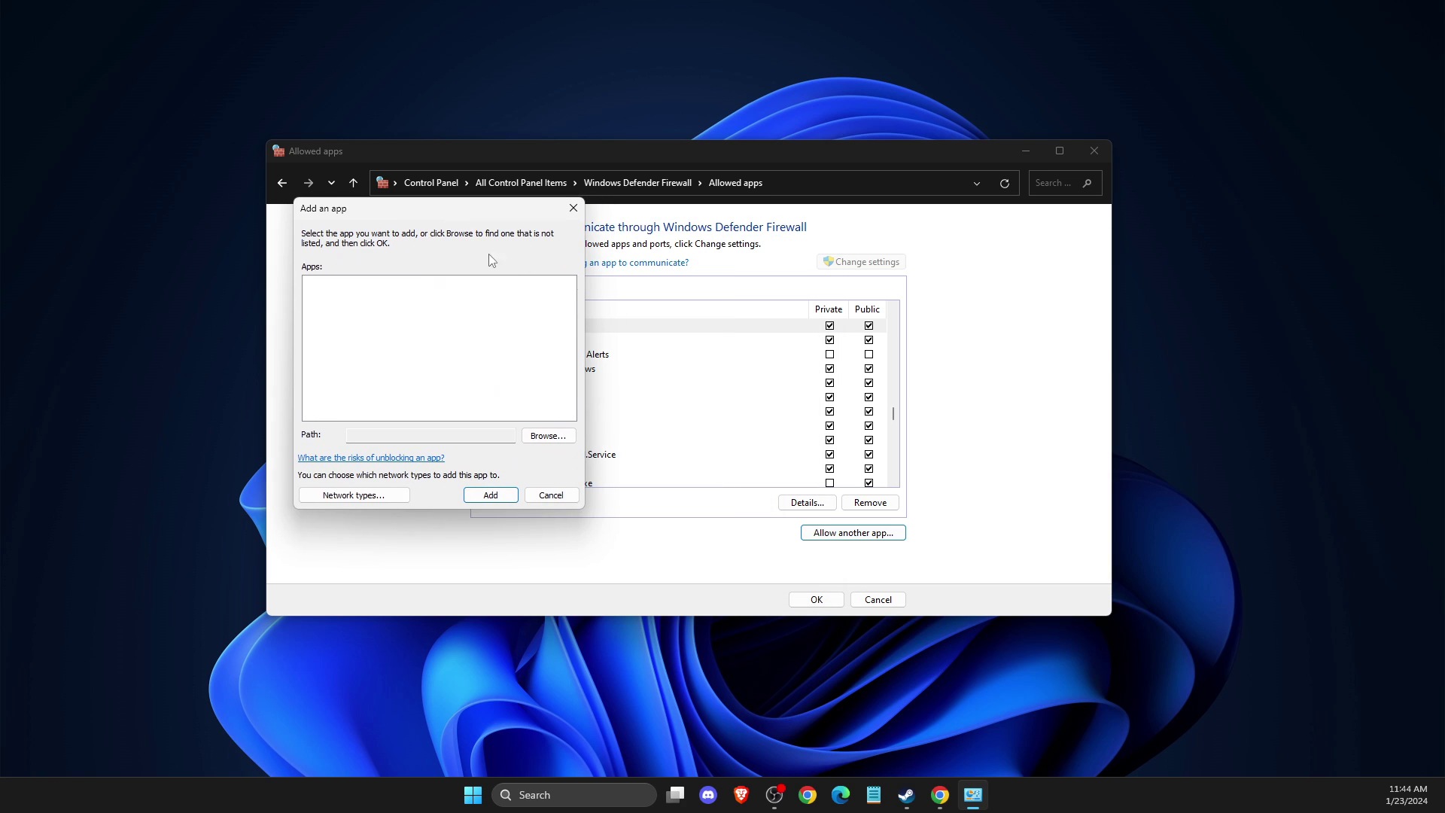
# Step: Browse from the C: drive into the Program Files (x86)\Steam folder
pyautogui.click(548, 431)
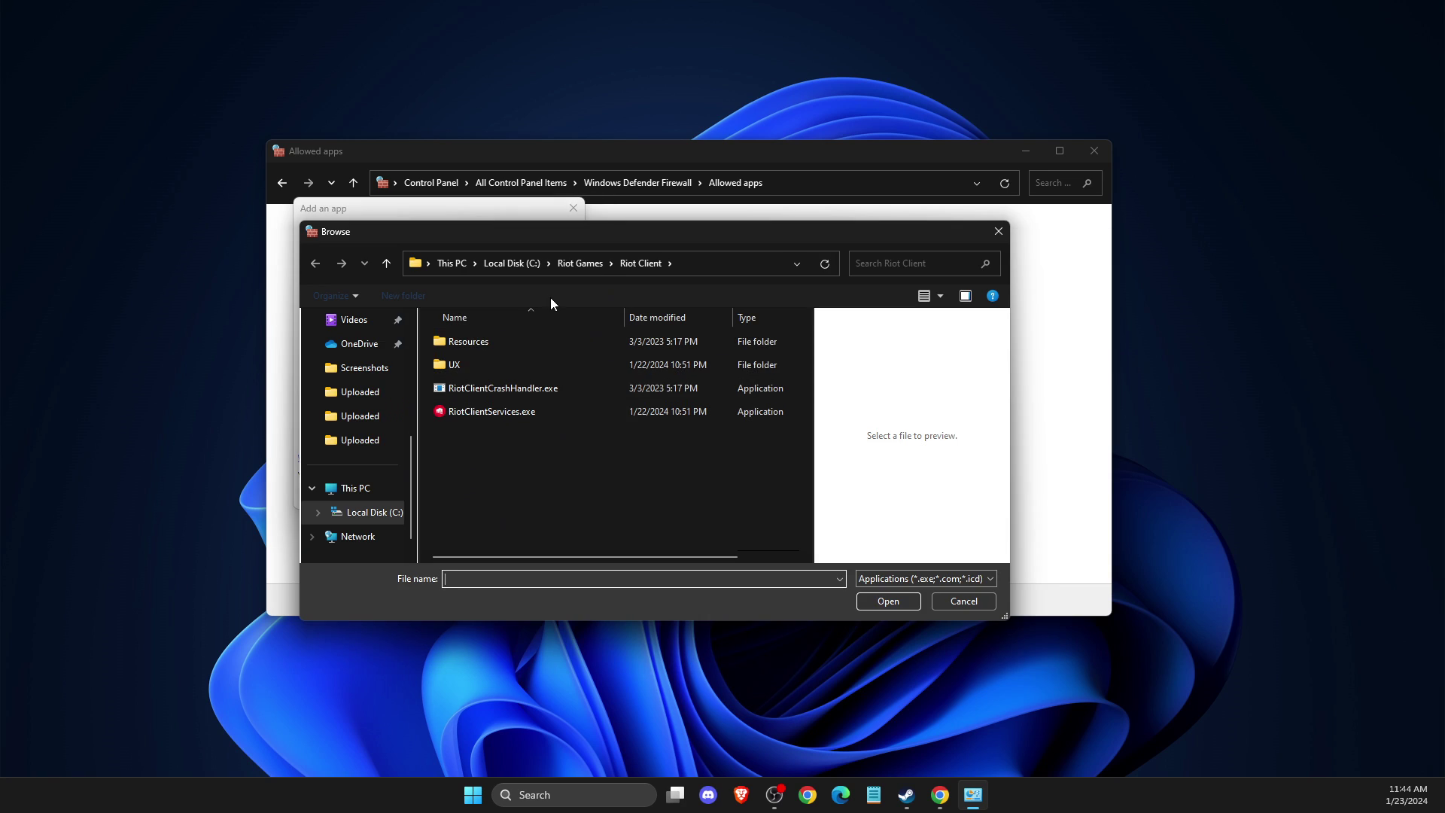
pyautogui.click(493, 264)
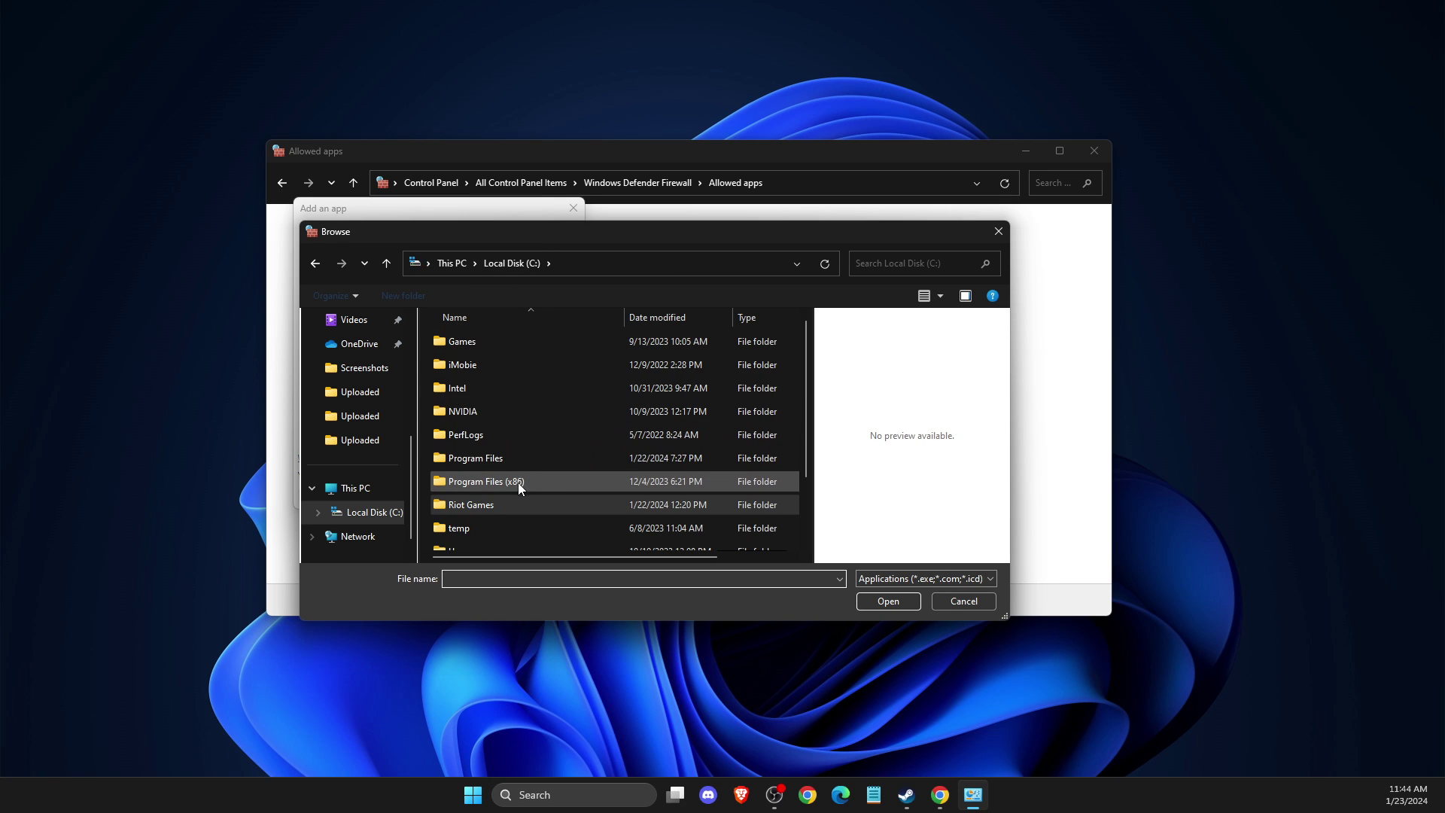
pyautogui.doubleClick(501, 460)
pyautogui.scroll(-7, 496, 458)
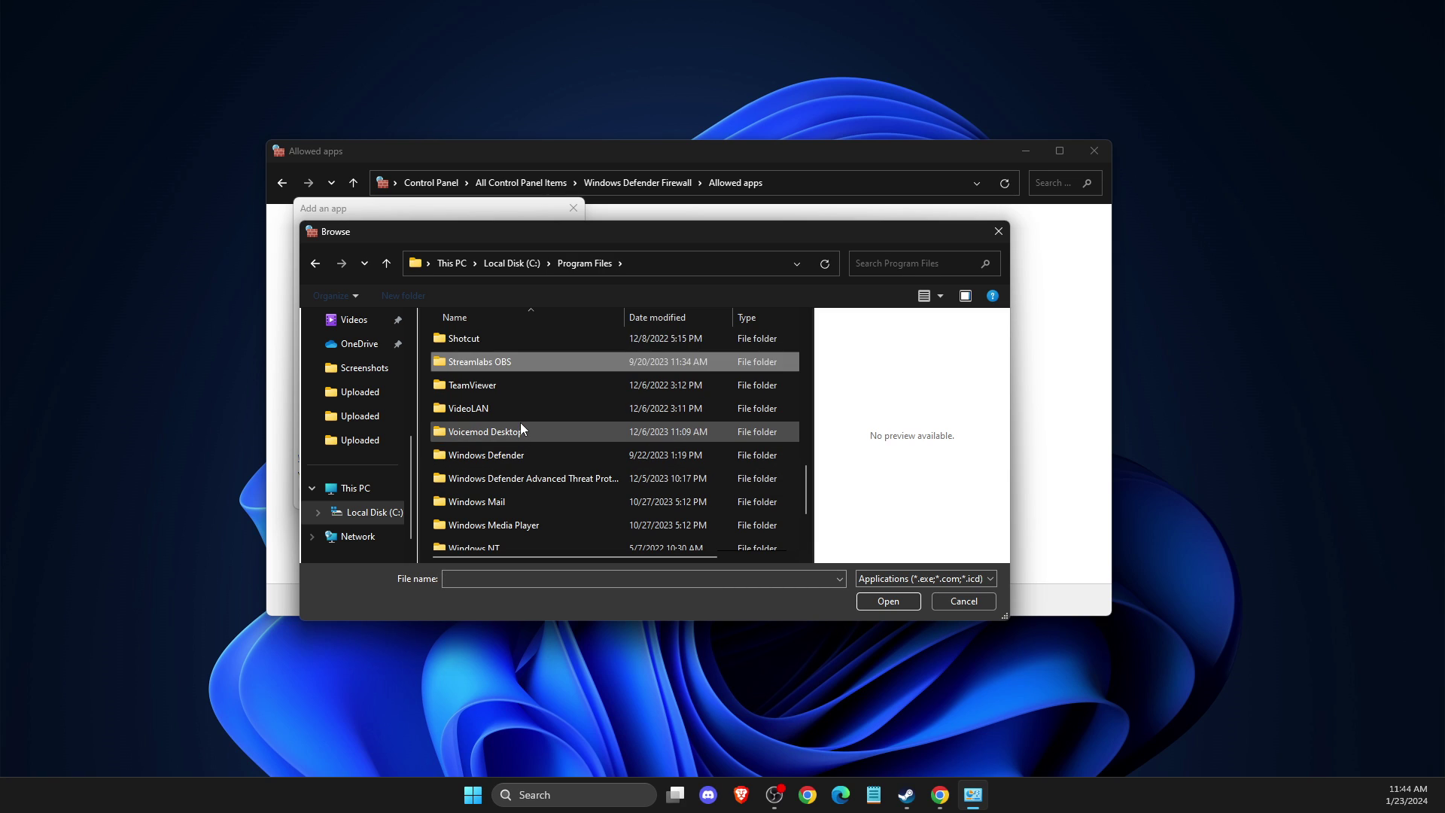
pyautogui.click(511, 262)
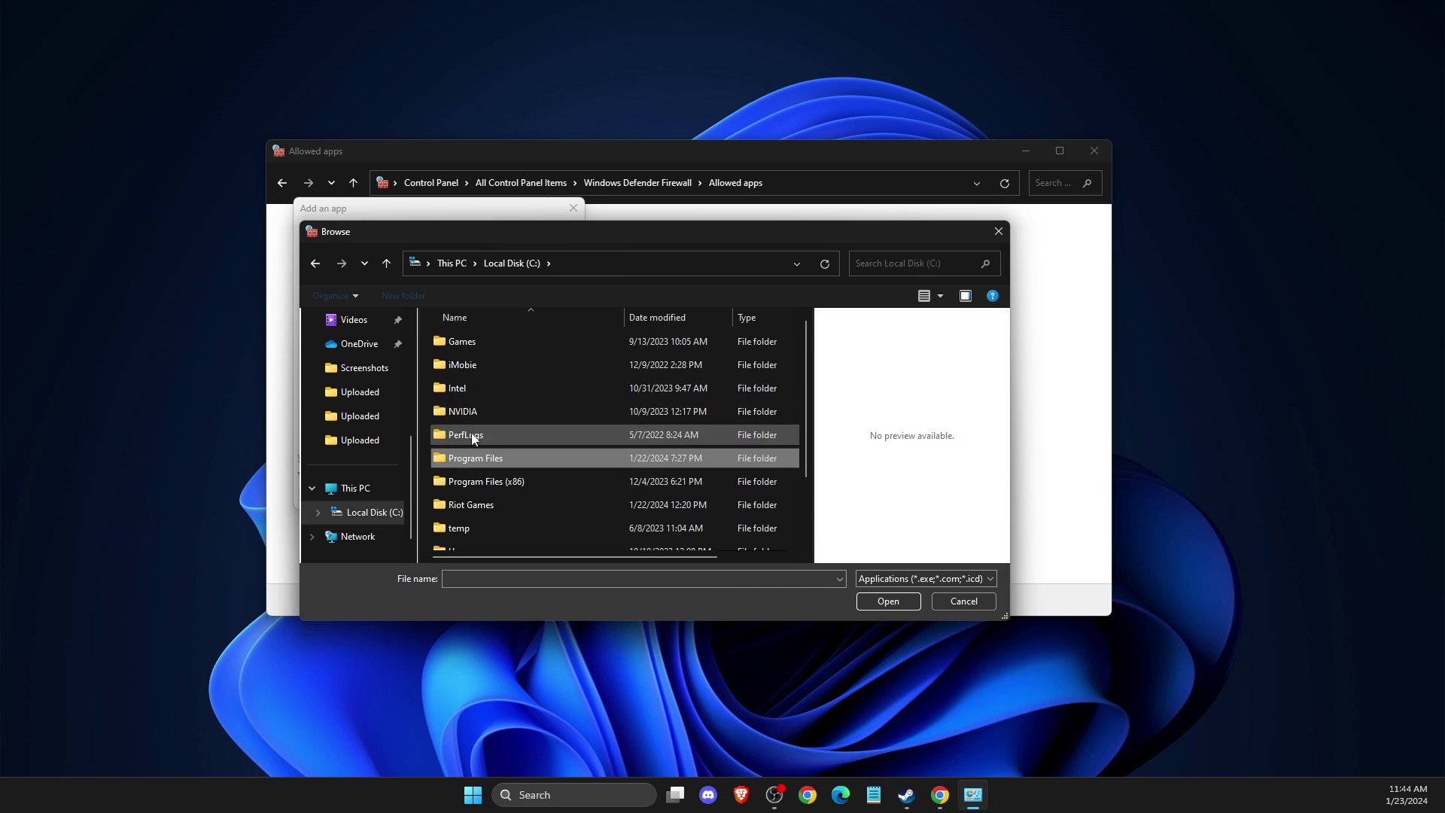
pyautogui.doubleClick(440, 486)
pyautogui.write('steam')
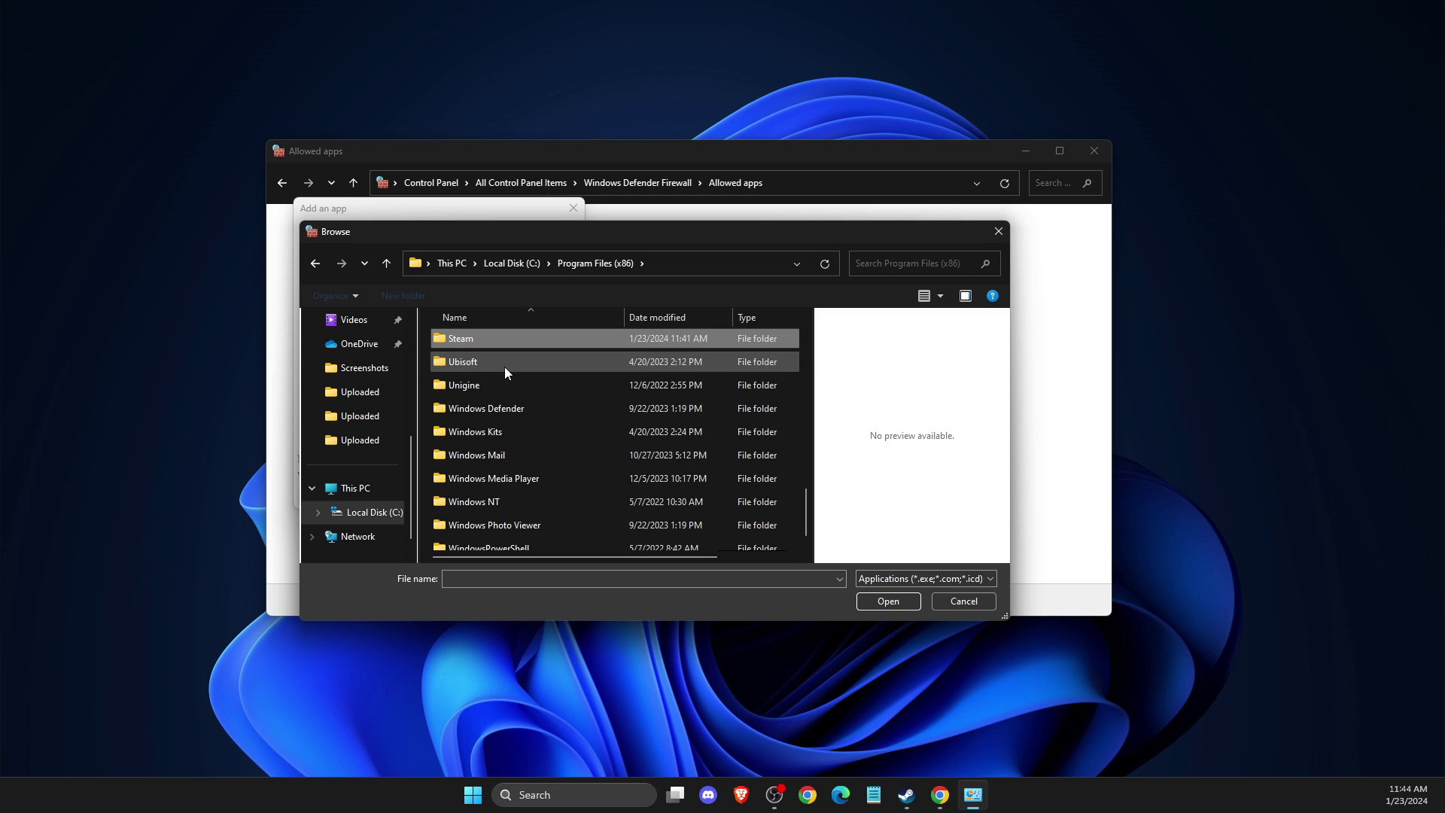
pyautogui.doubleClick(475, 337)
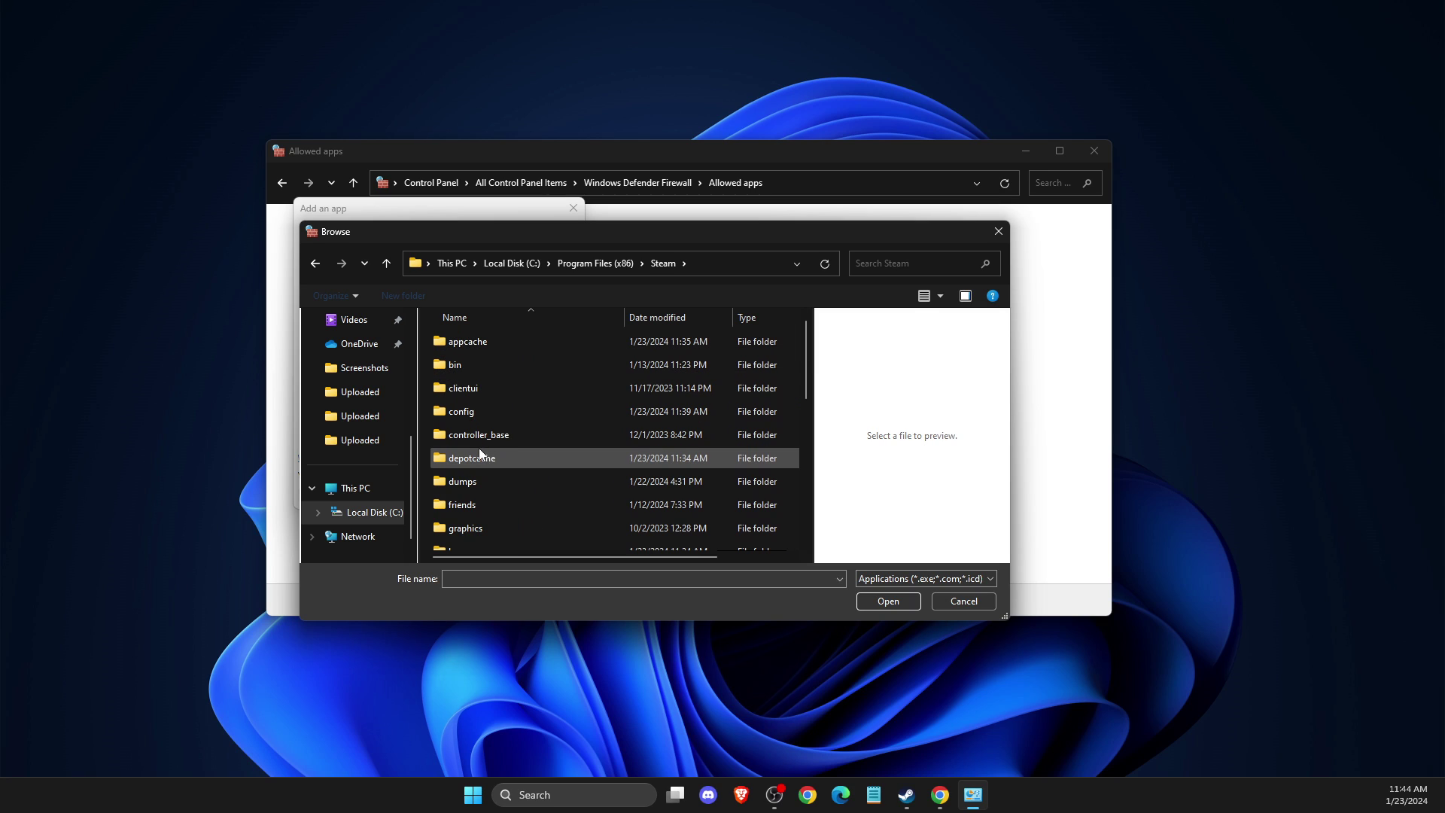
pyautogui.scroll(-1, 489, 419)
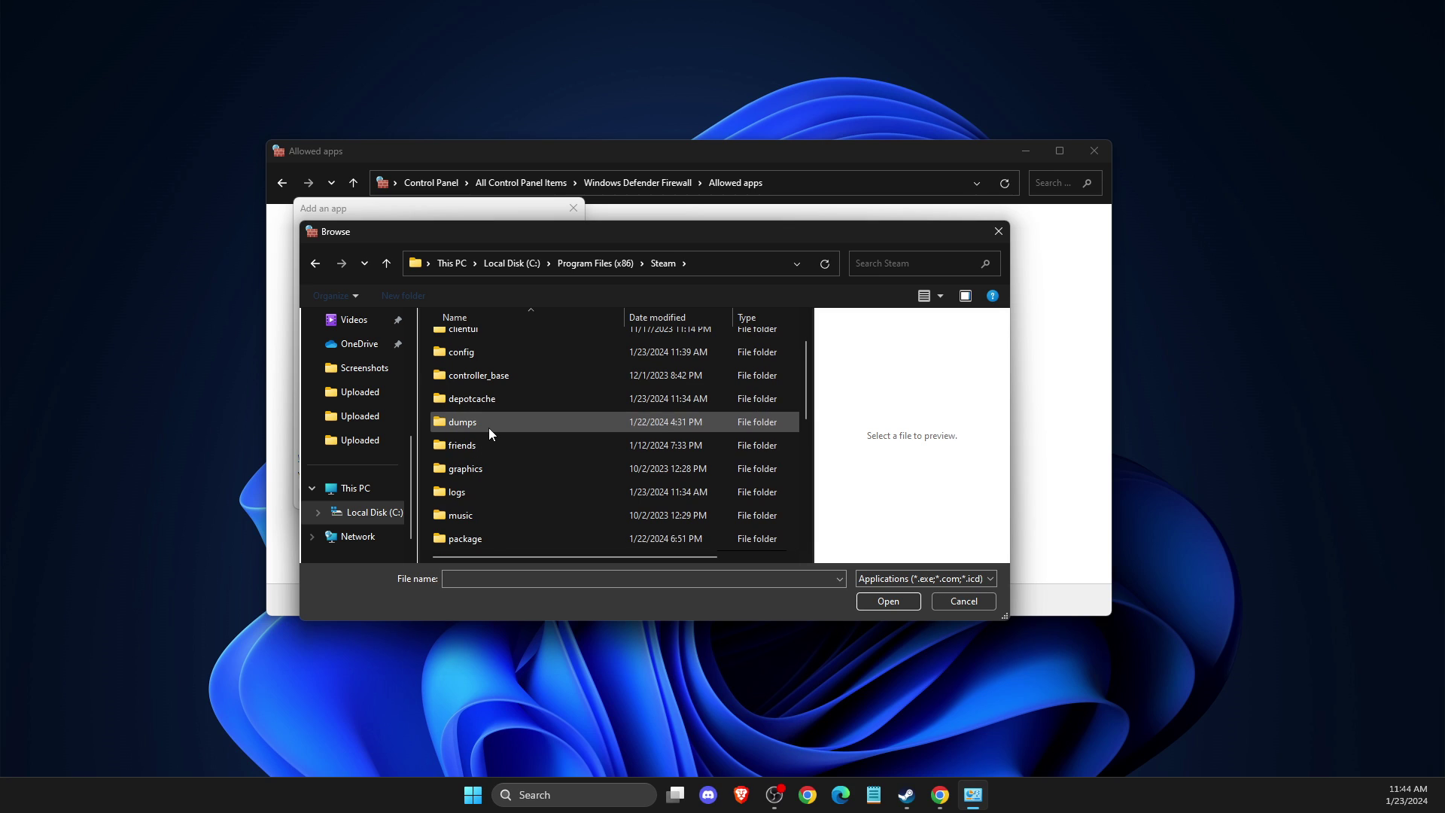
pyautogui.scroll(-1, 489, 428)
pyautogui.scroll(-1, 489, 429)
# Step: Select Palworld-Win64-Shipping.exe from steamapps\common\Palworld\Pal\Binaries\Win64
pyautogui.click(493, 493)
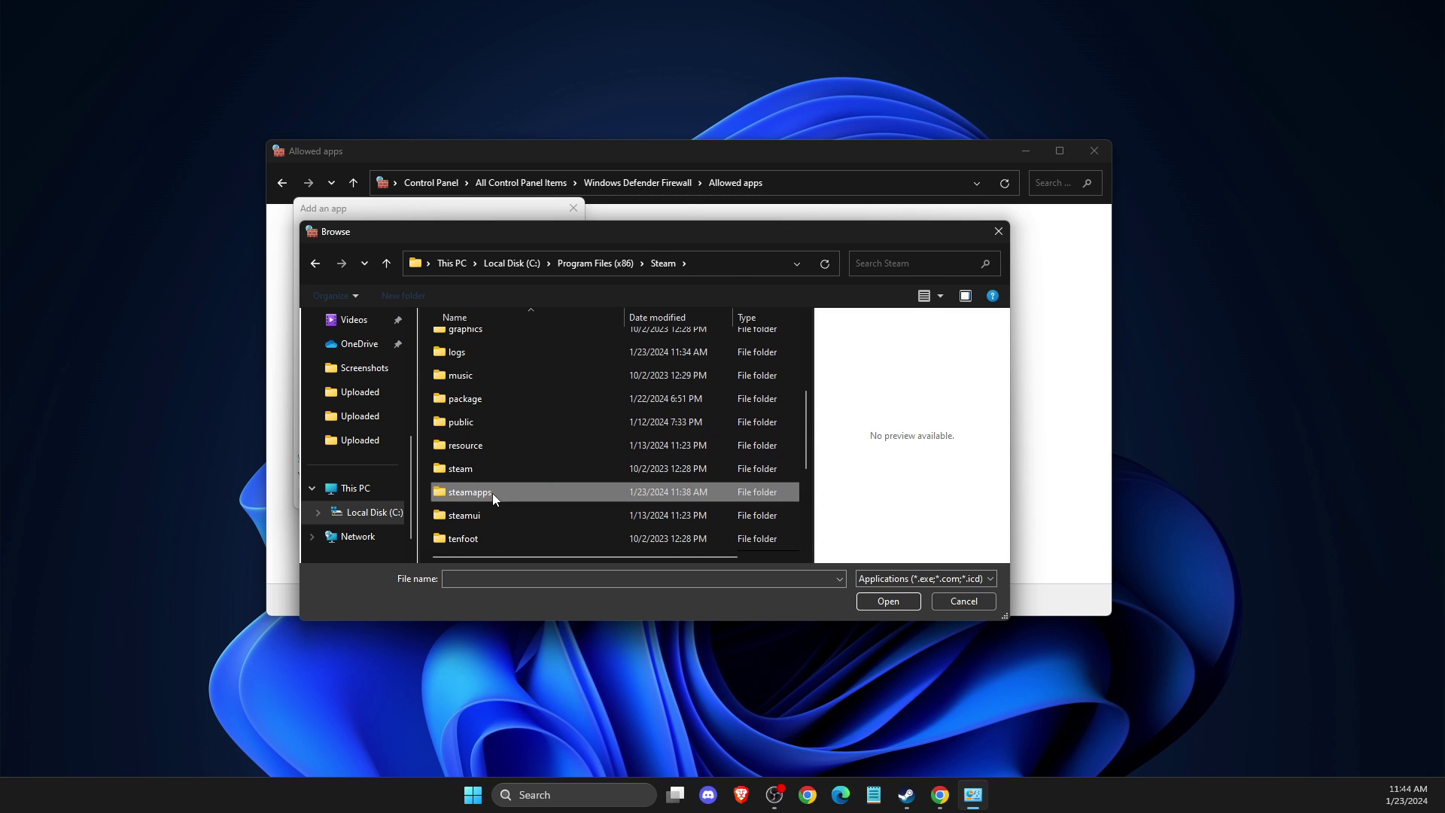
pyautogui.doubleClick(492, 494)
pyautogui.doubleClick(493, 347)
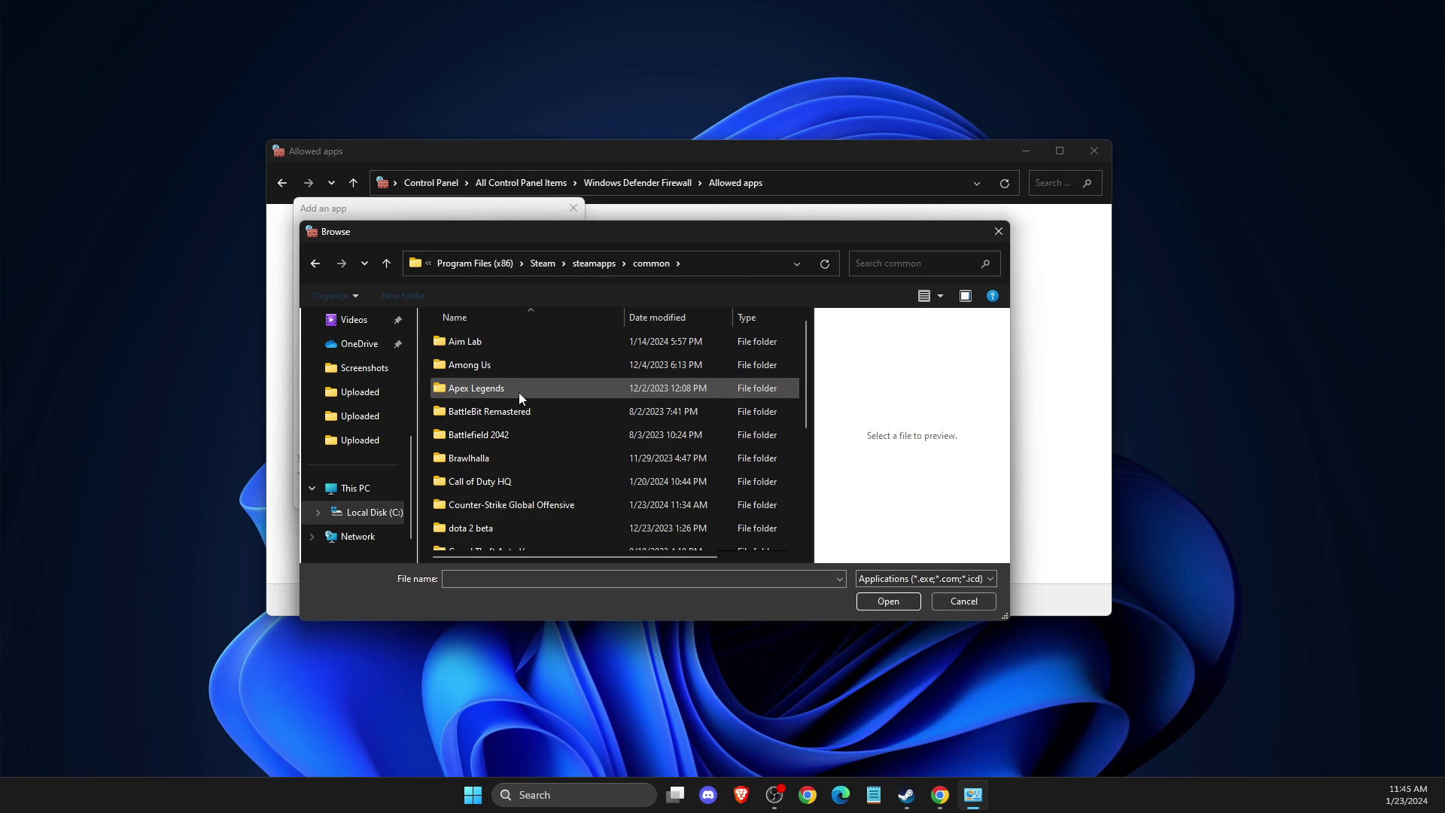
pyautogui.scroll(-1, 520, 391)
pyautogui.scroll(-1, 521, 407)
pyautogui.doubleClick(485, 457)
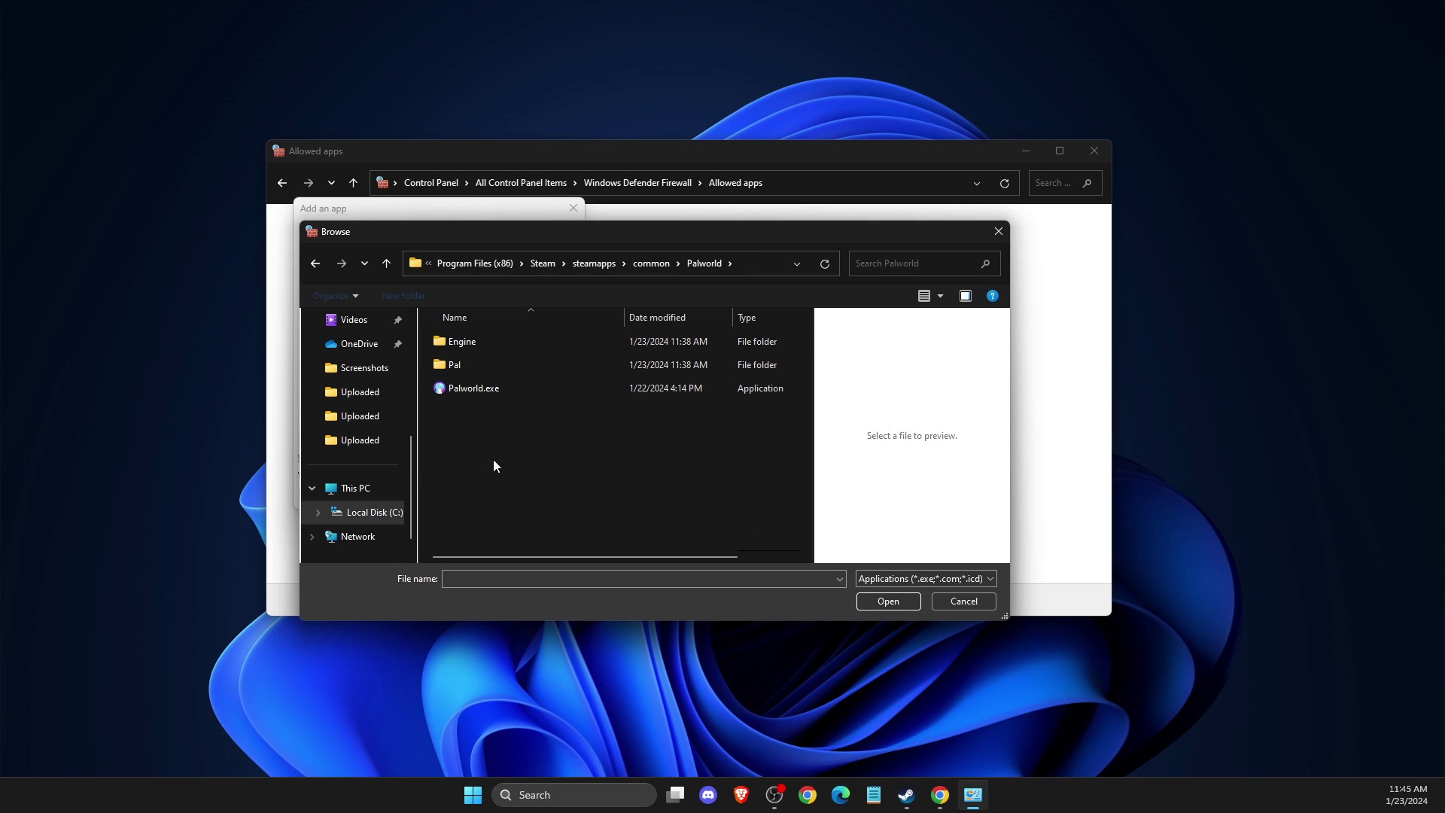
pyautogui.doubleClick(468, 363)
pyautogui.doubleClick(468, 344)
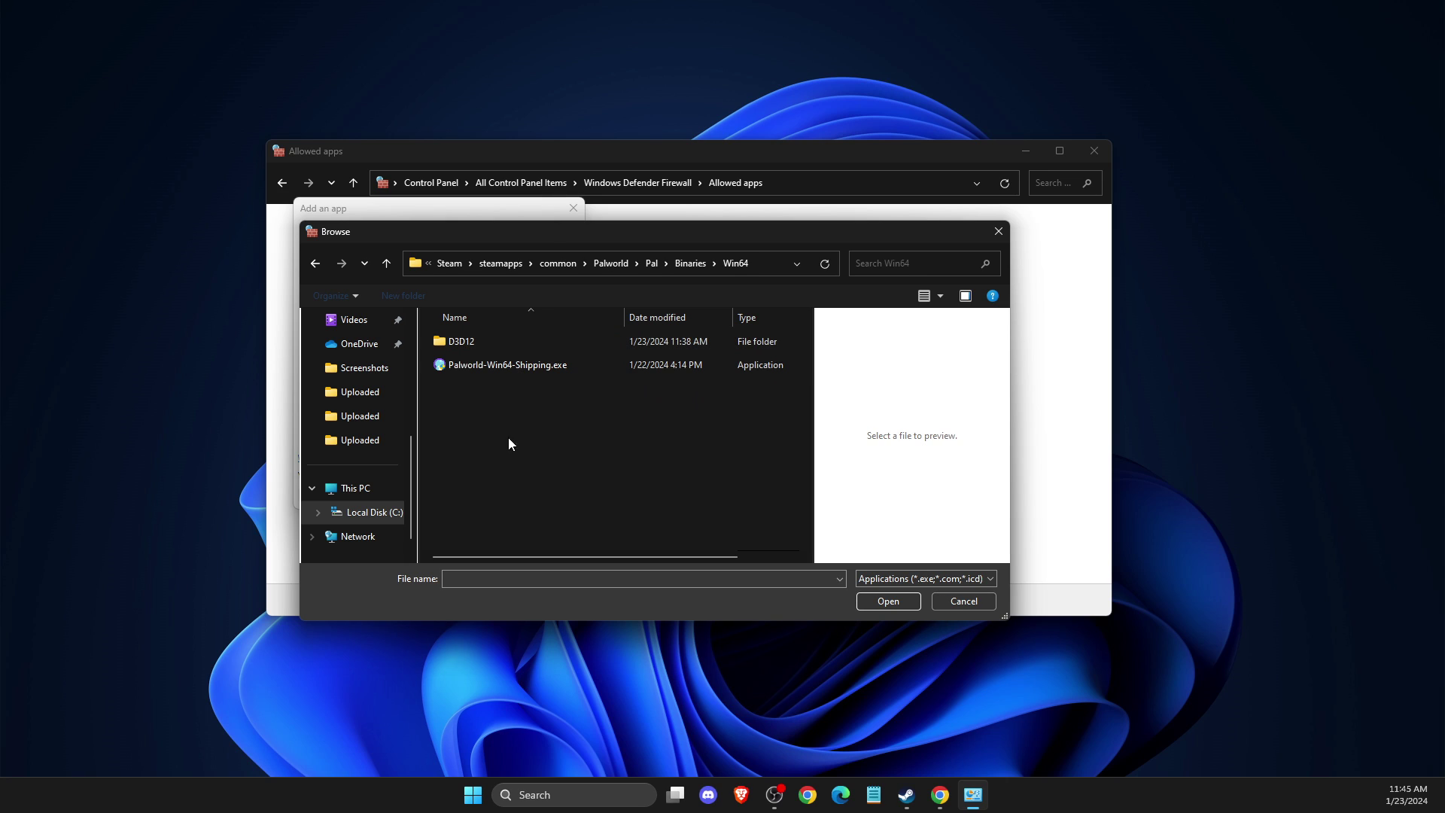
pyautogui.click(484, 368)
# Step: Add Pal to the firewall's allowed apps, save with OK, and switch away
pyautogui.click(869, 600)
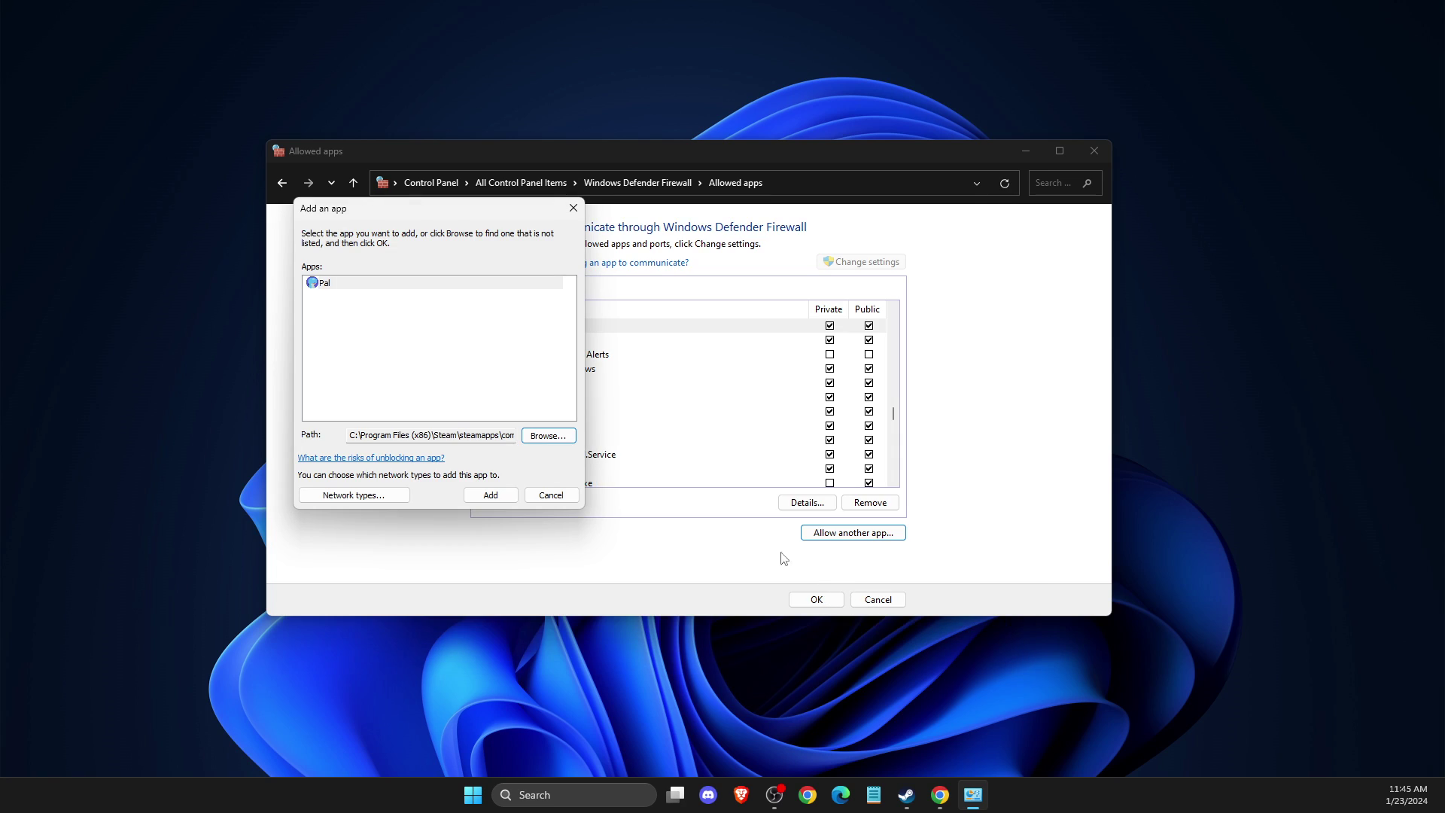
pyautogui.click(513, 495)
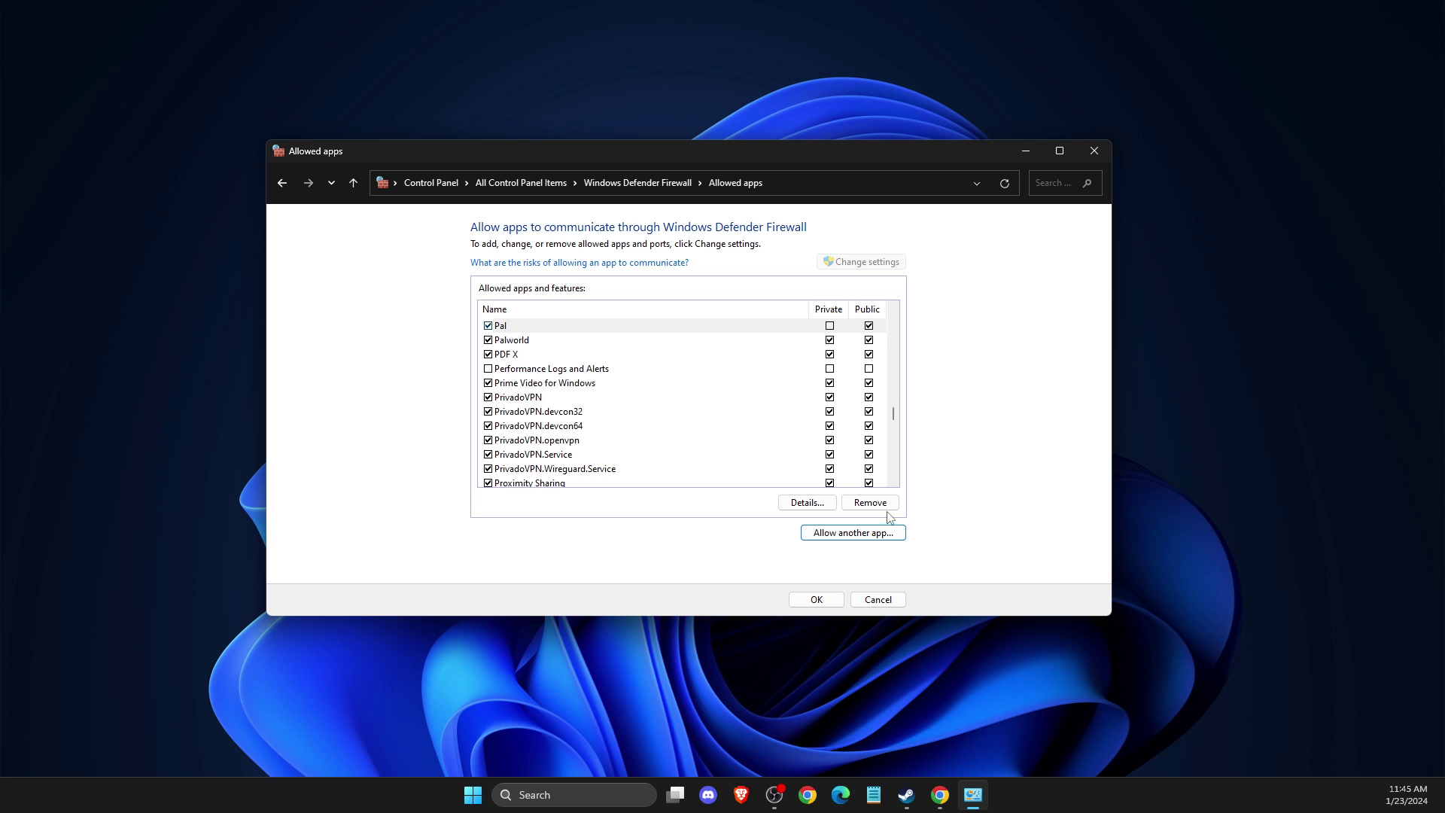
pyautogui.click(1090, 151)
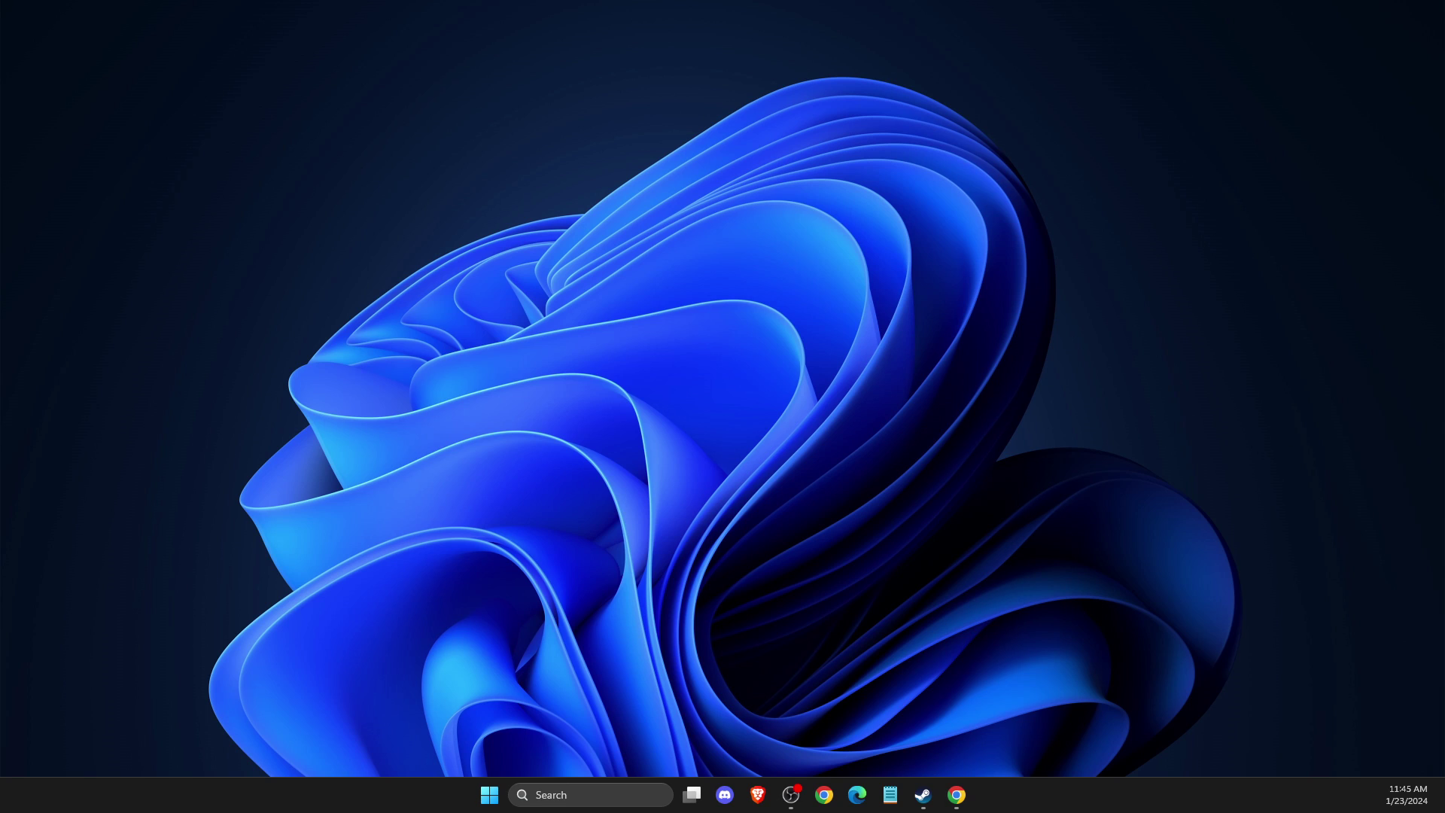
pyautogui.click(790, 794)
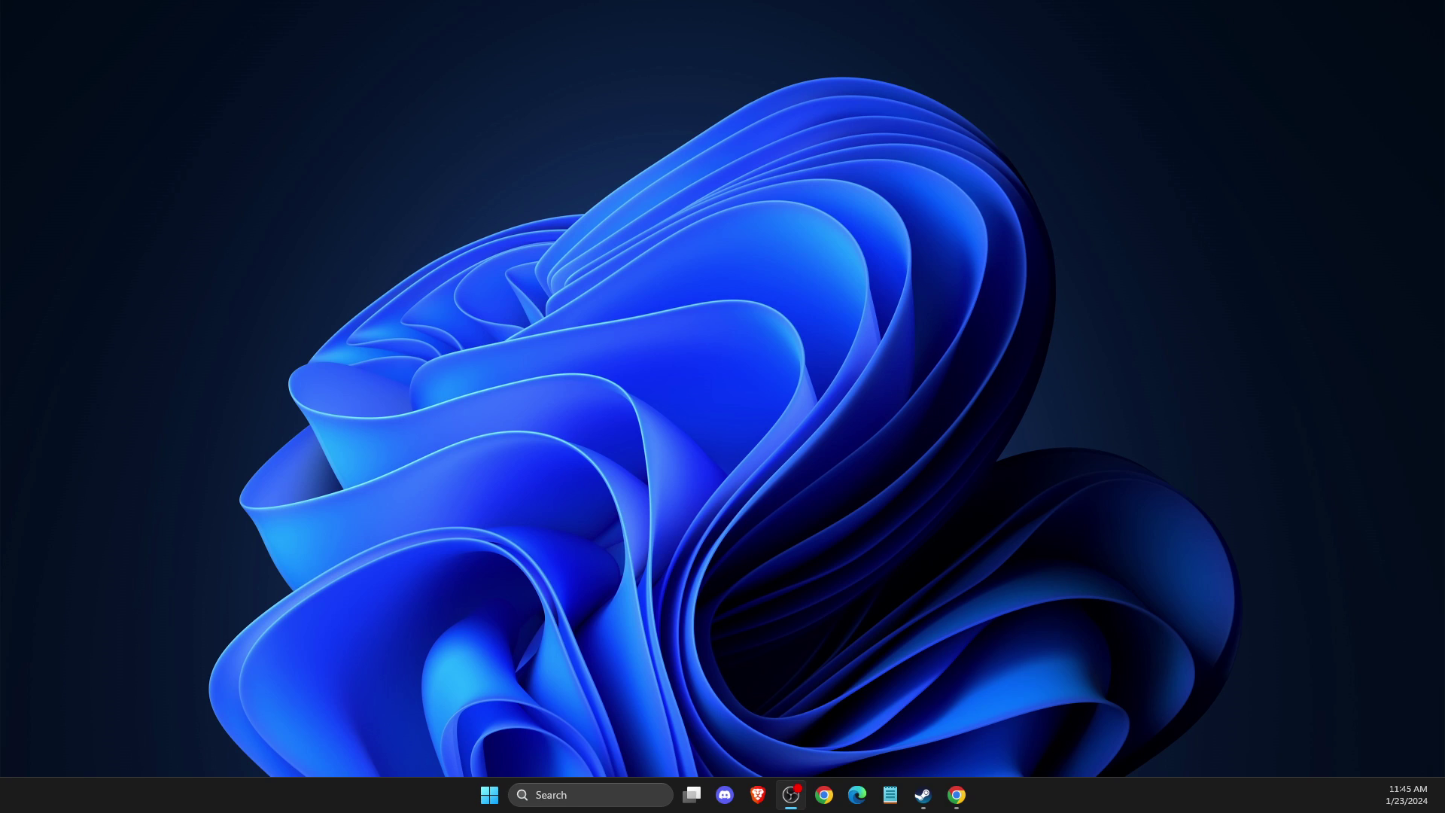